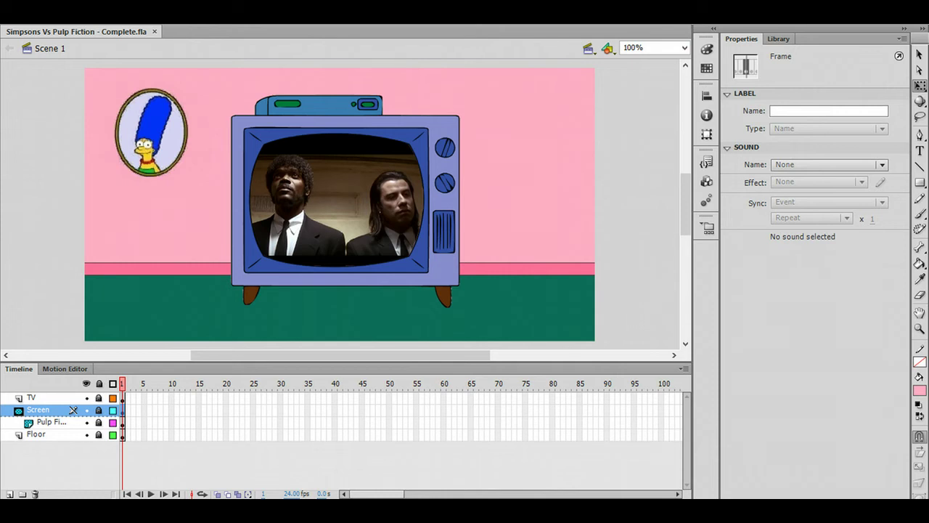
- Test the movie as Simpsons Vs Pulp Fiction - Complete.swf and move its player window up-left
left_click(613, 223)
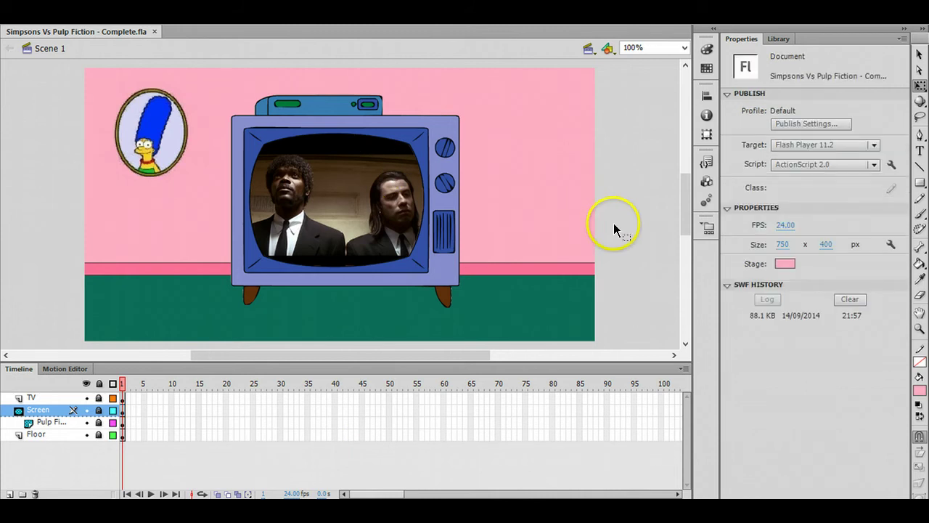
key("ctrl+Return")
left_click_drag(486, 107, 410, 91)
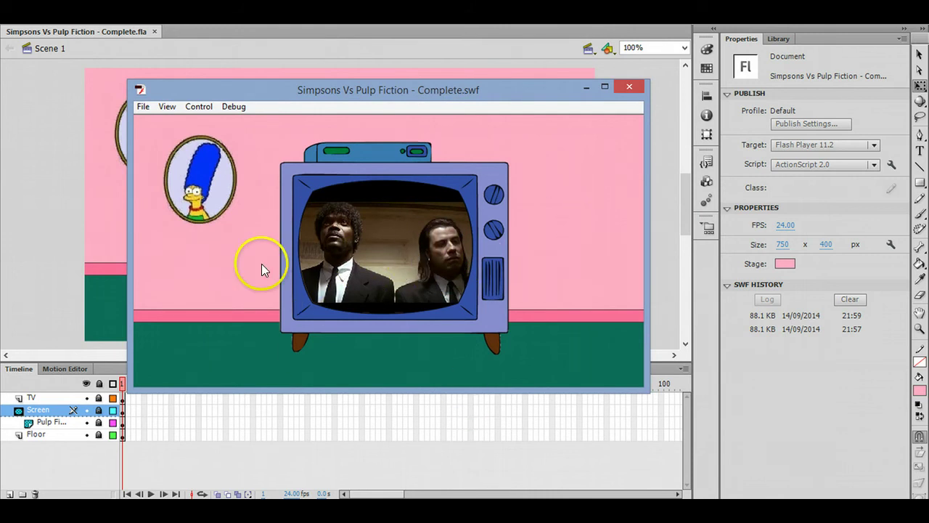
- Close the test player, lock the Floor layer and rename it Background
left_click(628, 87)
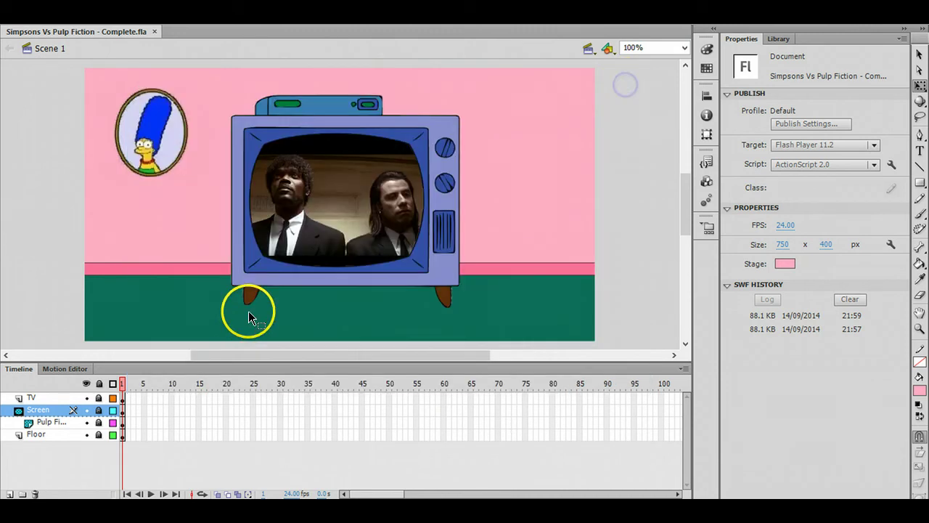
left_click(98, 434)
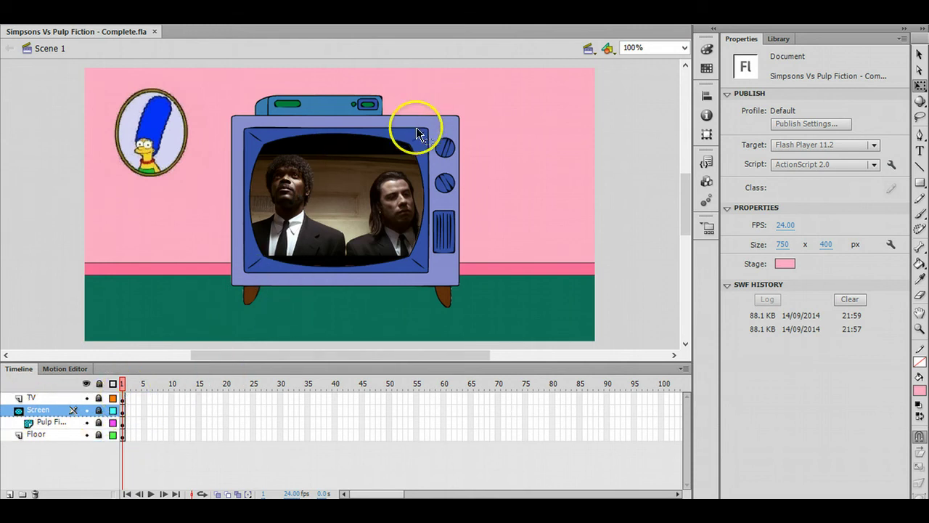
left_click(33, 397)
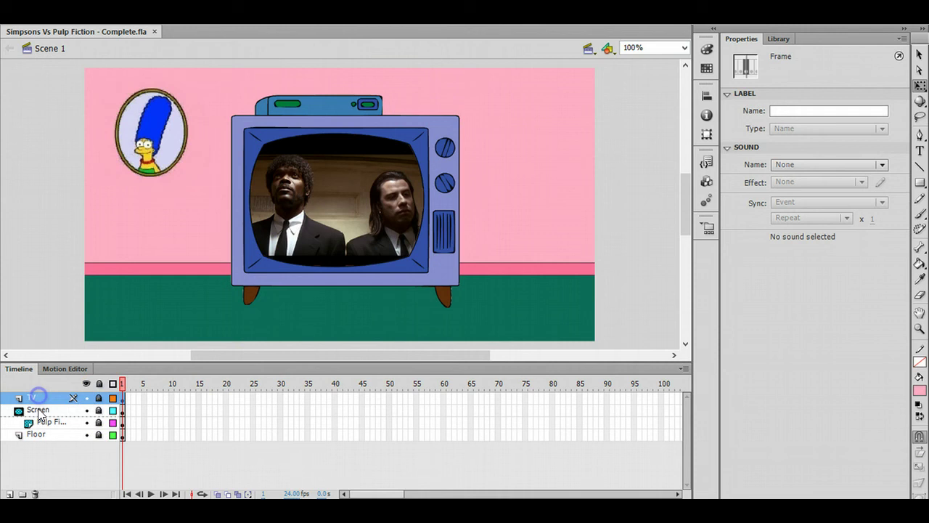
left_click(45, 435)
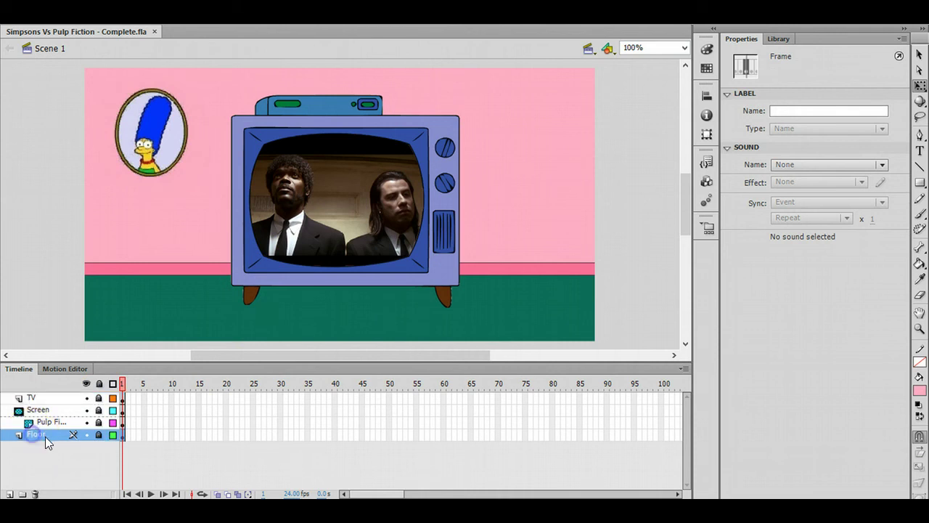
double_click(45, 434)
type("Background")
key("Return")
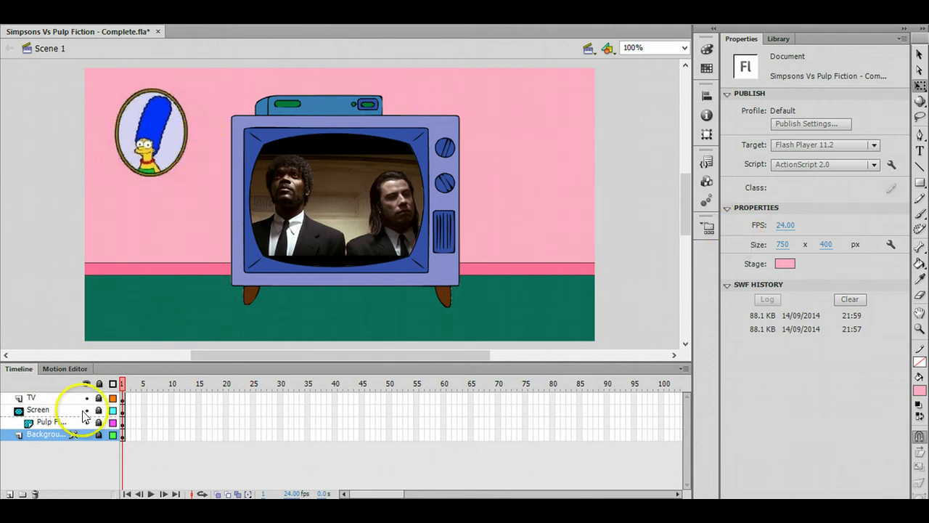
- Select the Screen, Pulp Fiction and Screen mask layers in turn
left_click(55, 416)
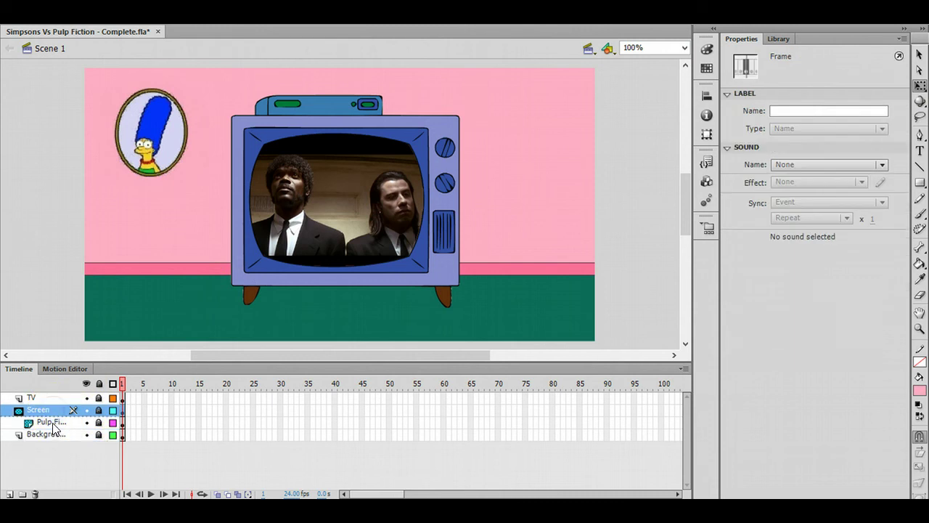
left_click(48, 423)
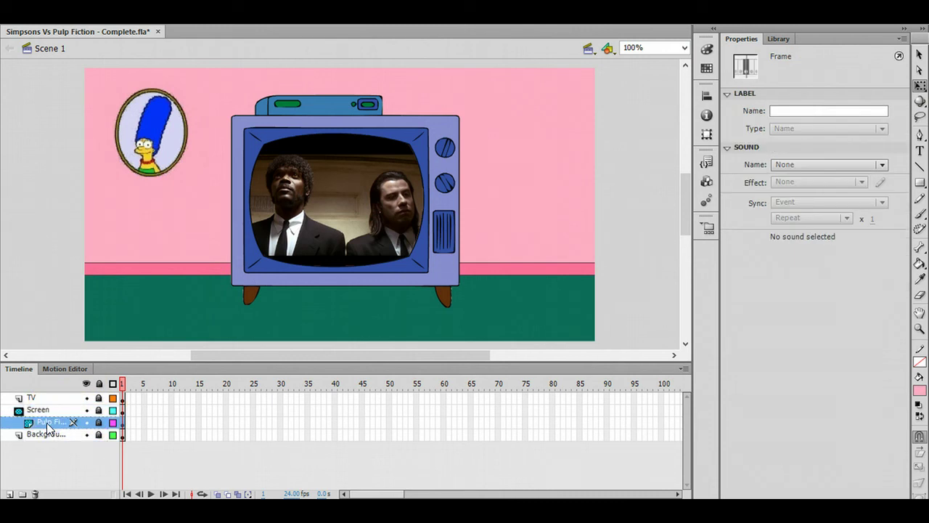
left_click(40, 411)
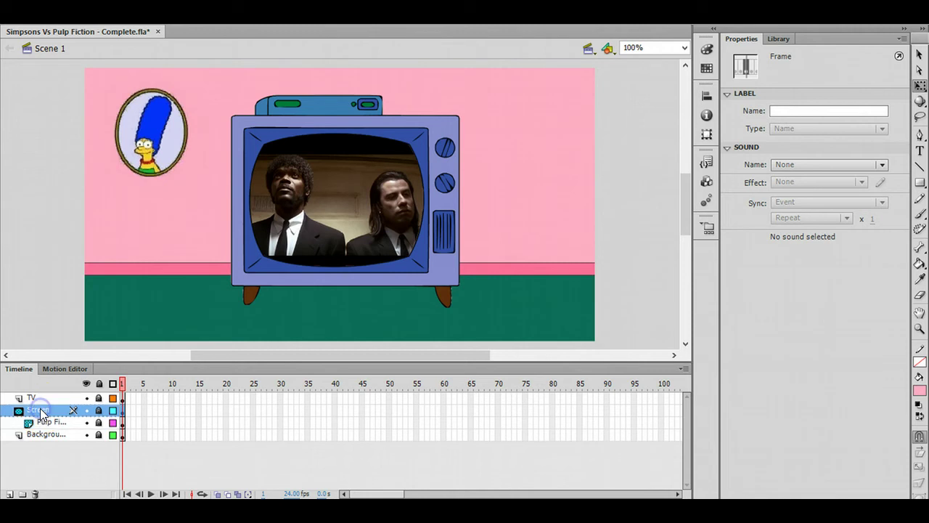
left_click(99, 410)
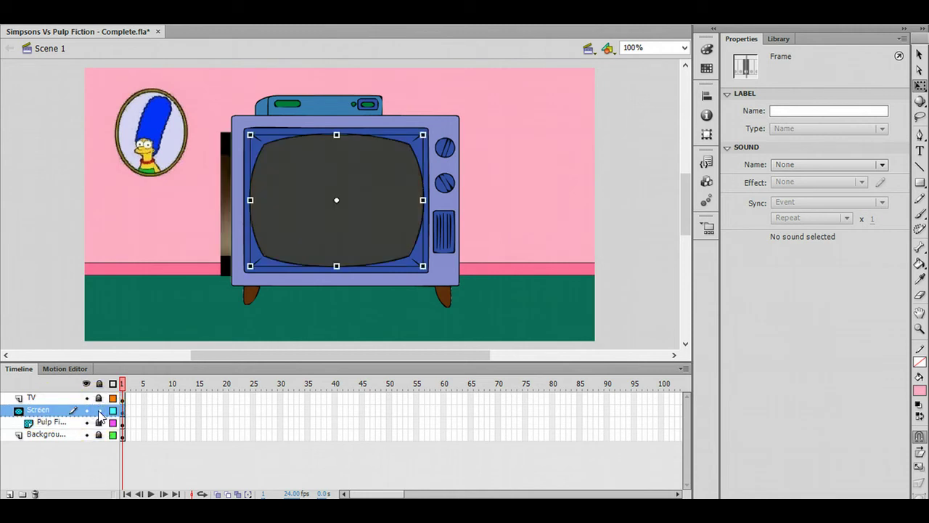
left_click(399, 235)
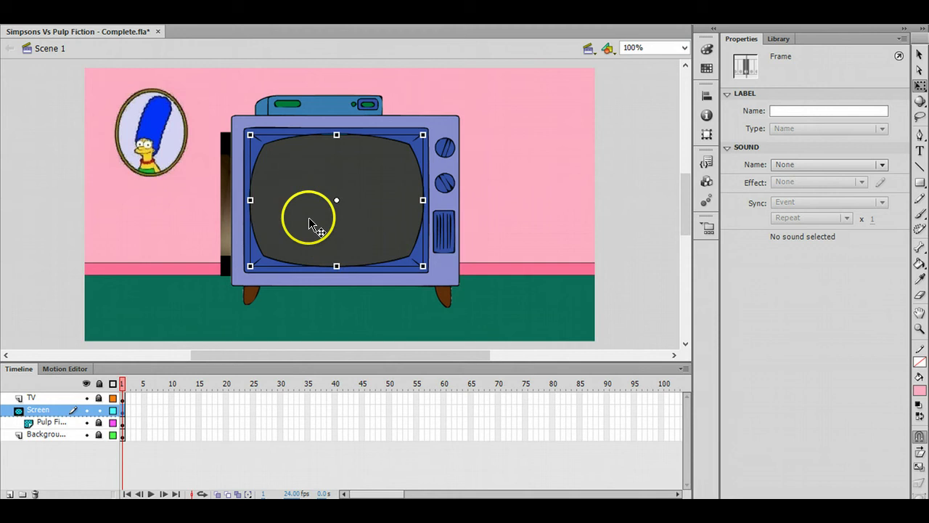
left_click(99, 410)
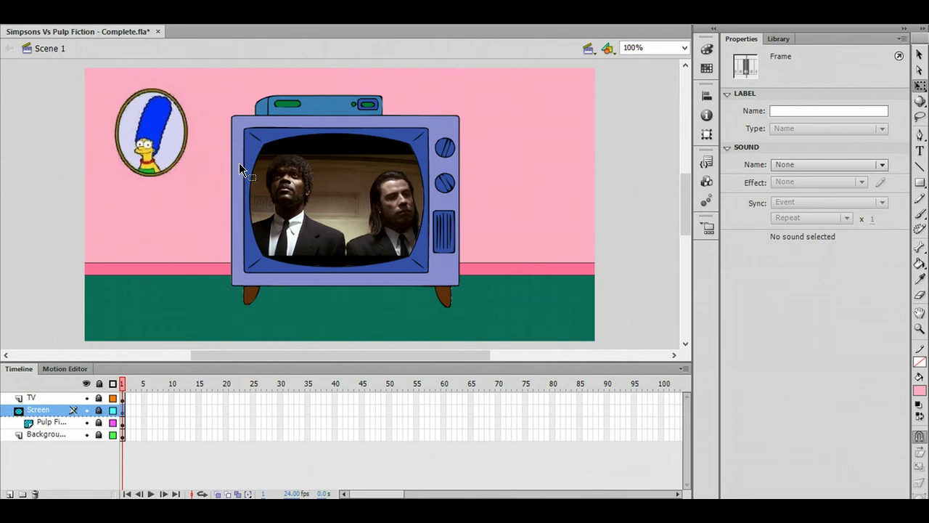
- In the TV Scene folder, select simpsons-tv.png and the Pulp Fiction wallpaper, then open Simpsons Vs Pulp Fiction.fla
key("alt+Tab")
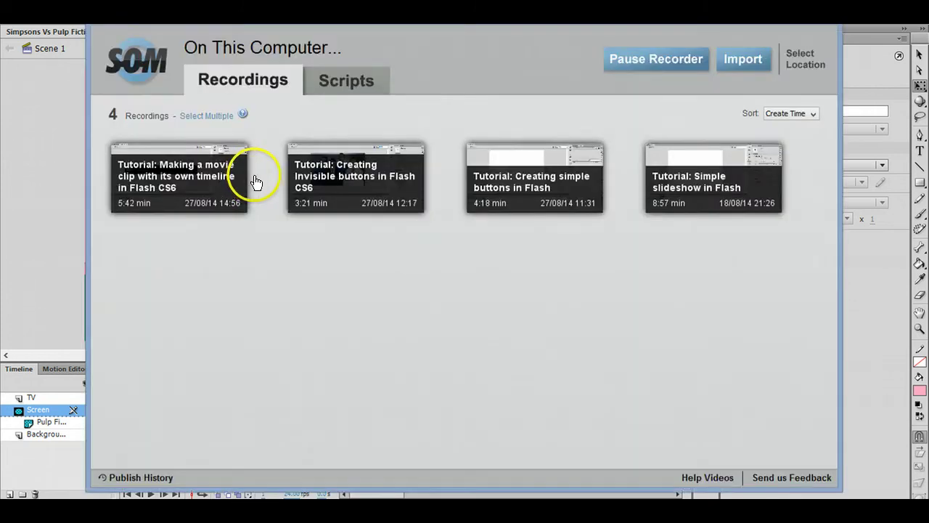
key("alt+Tab")
key("alt+Tab")
key("F5")
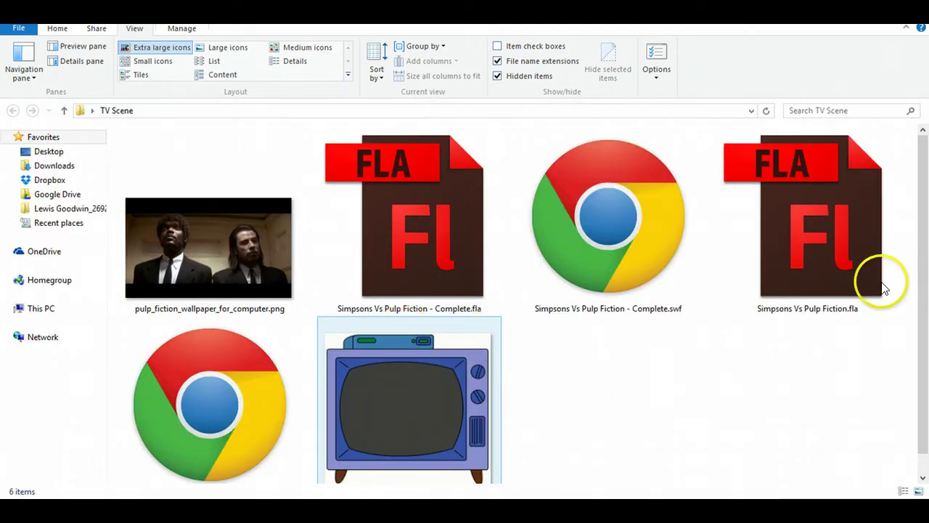
left_click(423, 387)
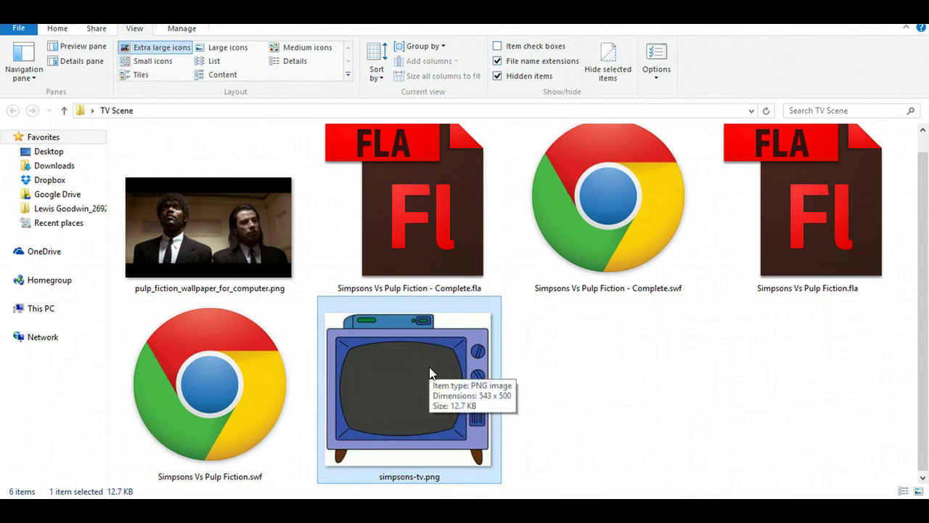
left_click(418, 342)
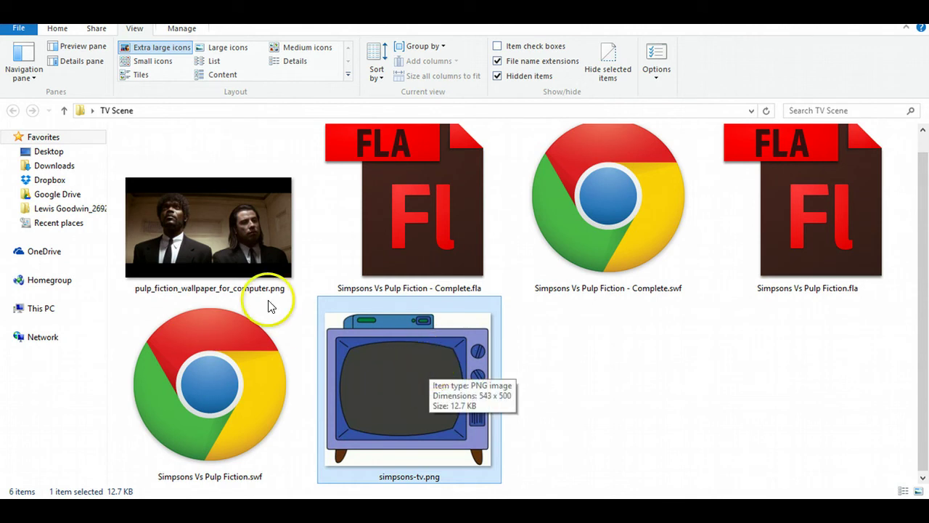
left_click(222, 233)
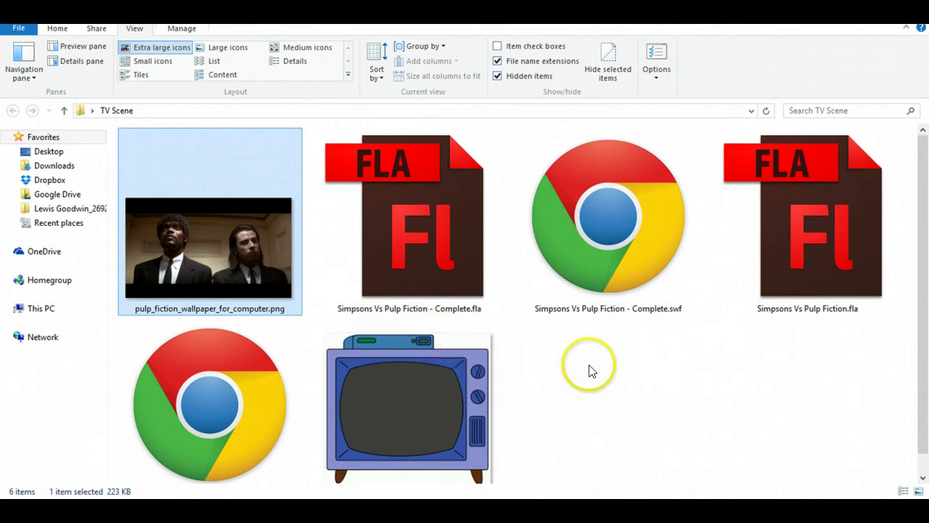
double_click(814, 220)
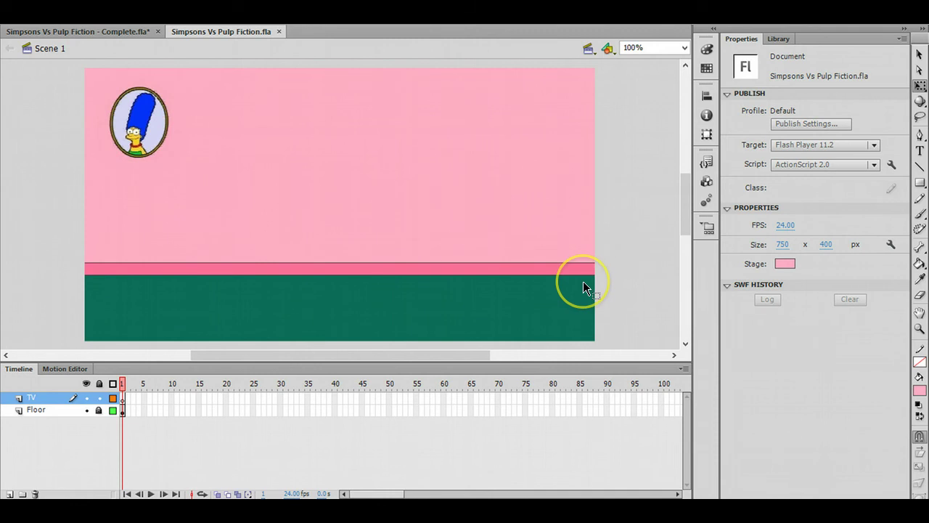
- Rename the new file's Floor layer to Background
left_click(451, 274)
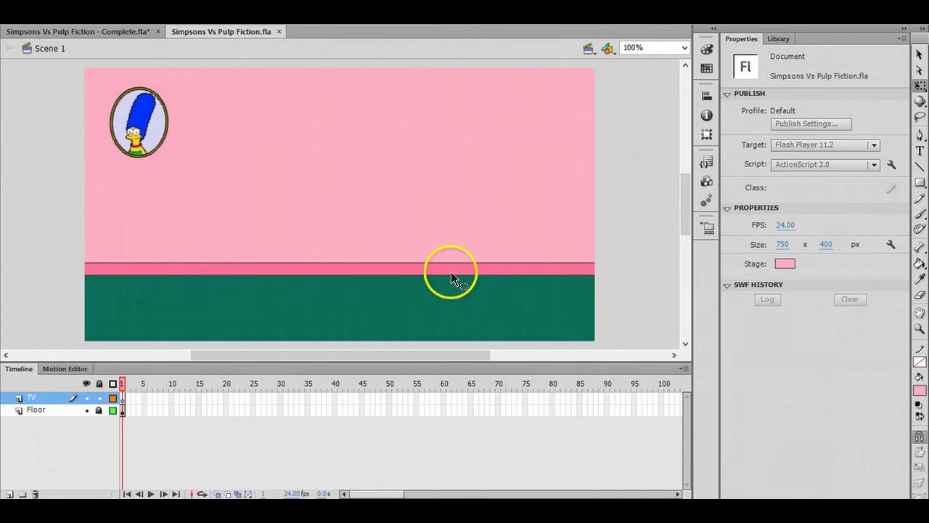
left_click(33, 400)
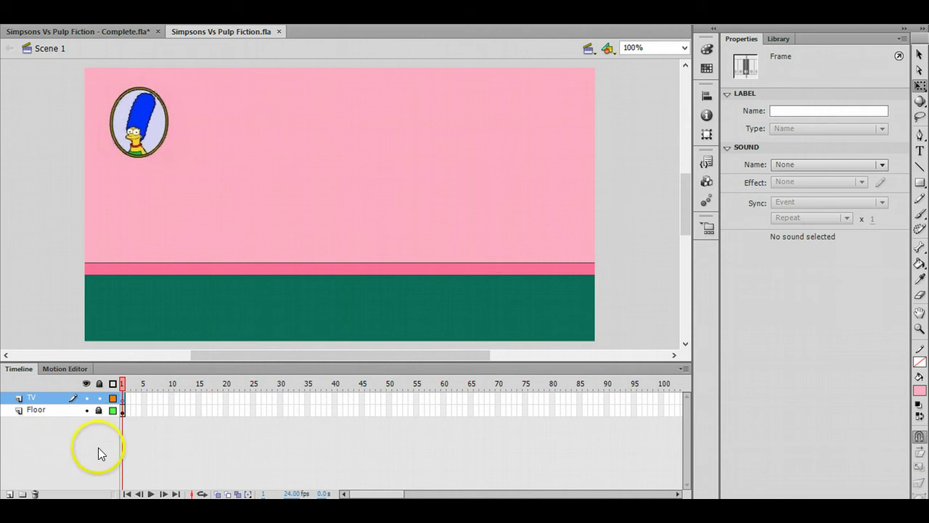
double_click(48, 412)
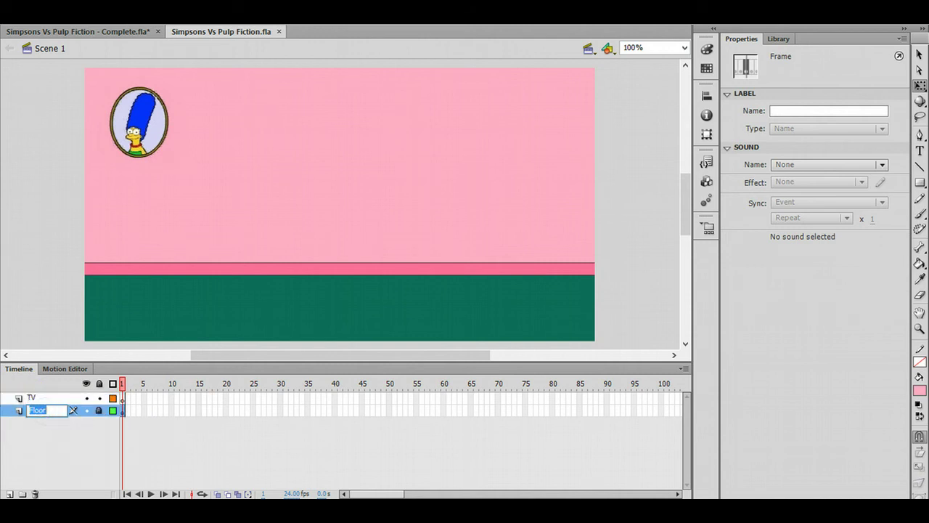
type("Background")
key("Return")
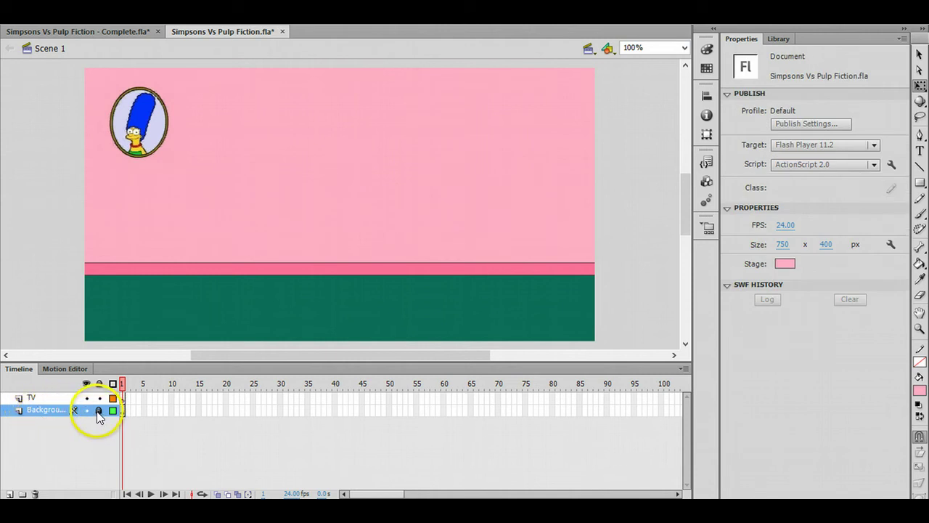
- Select the TV layer and bring up the File > Import submenu
left_click(38, 398)
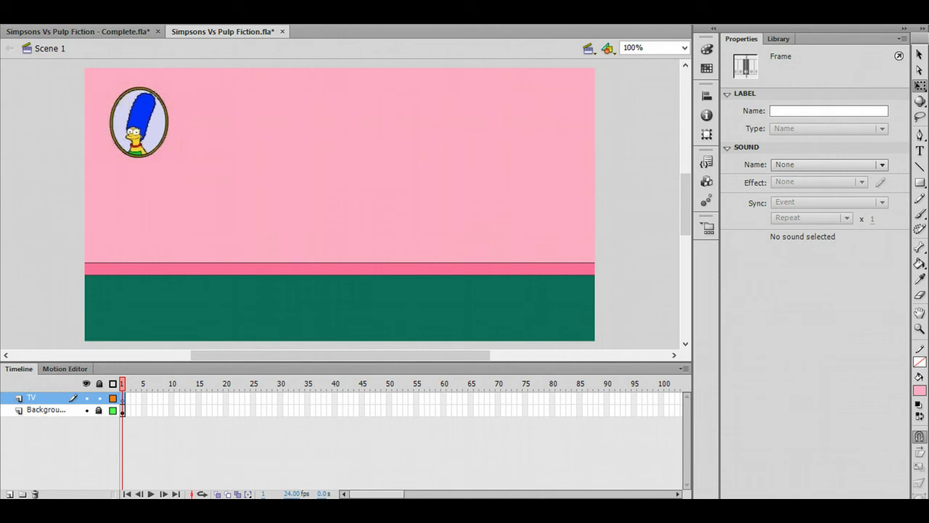
left_click(36, 12)
mouse_move(72, 224)
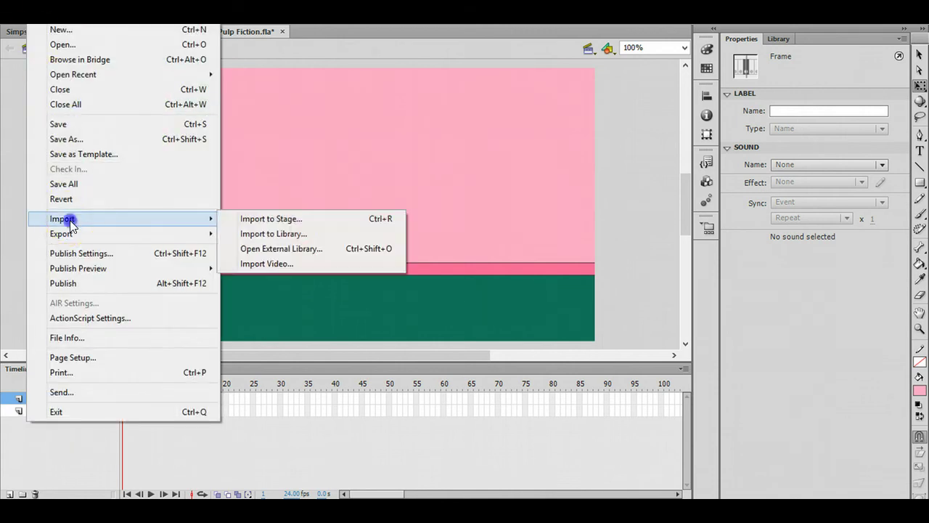
- Import simpsons-tv.png to the stage
left_click(313, 220)
left_click(635, 202)
double_click(636, 202)
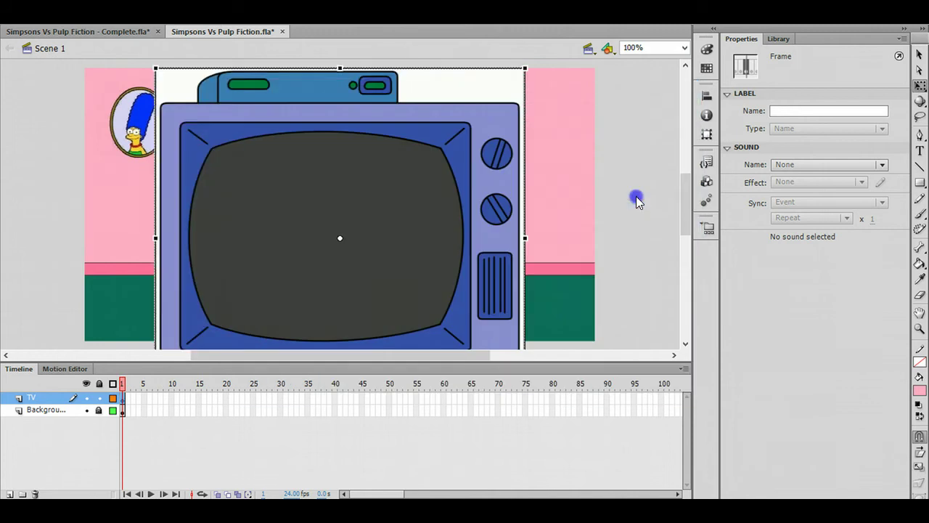
- Scale the TV down to 305 by 280.85 and move it onto the floor at X 222.95, Y 66.60
left_click(916, 85)
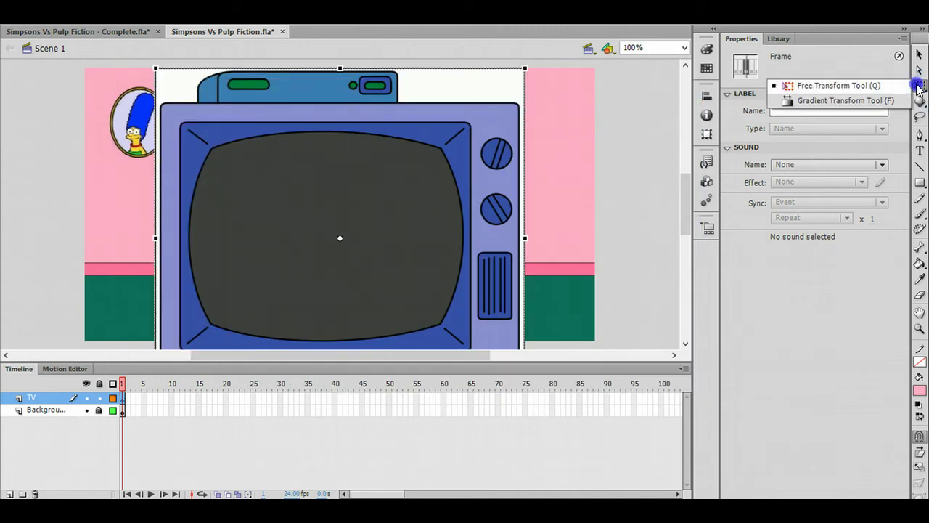
left_click_drag(525, 68, 444, 142)
left_click_drag(359, 262, 355, 220)
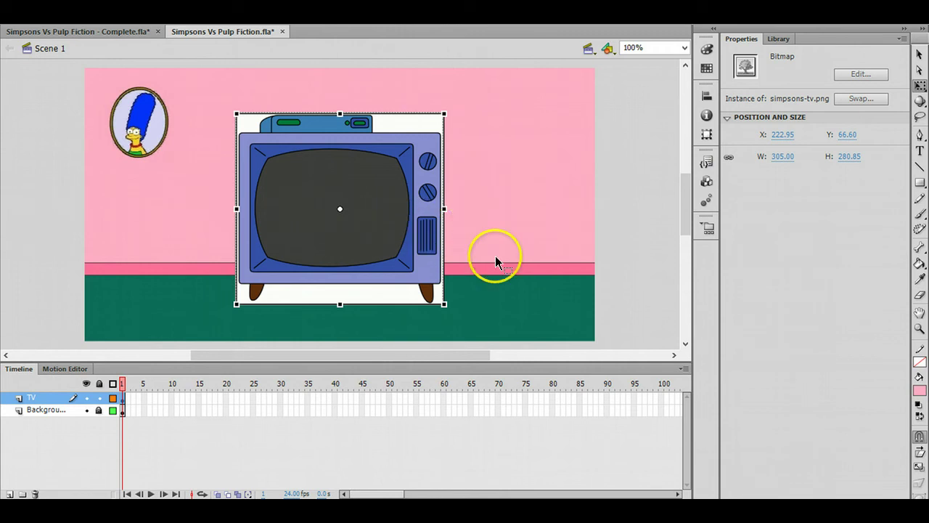
left_click(639, 273)
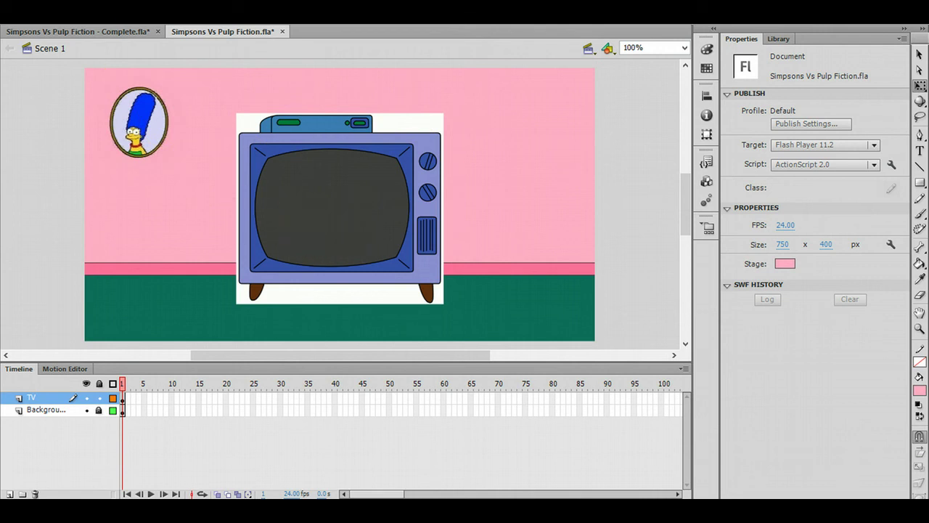
- Trace the simpsons-tv.png bitmap into vector shapes with Trace Bitmap
left_click(148, 15)
mouse_move(189, 99)
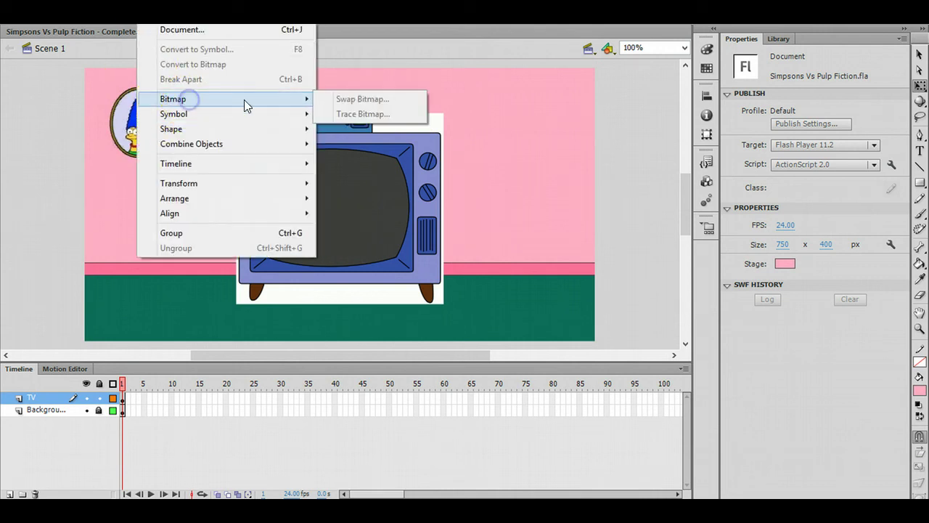
left_click(380, 115)
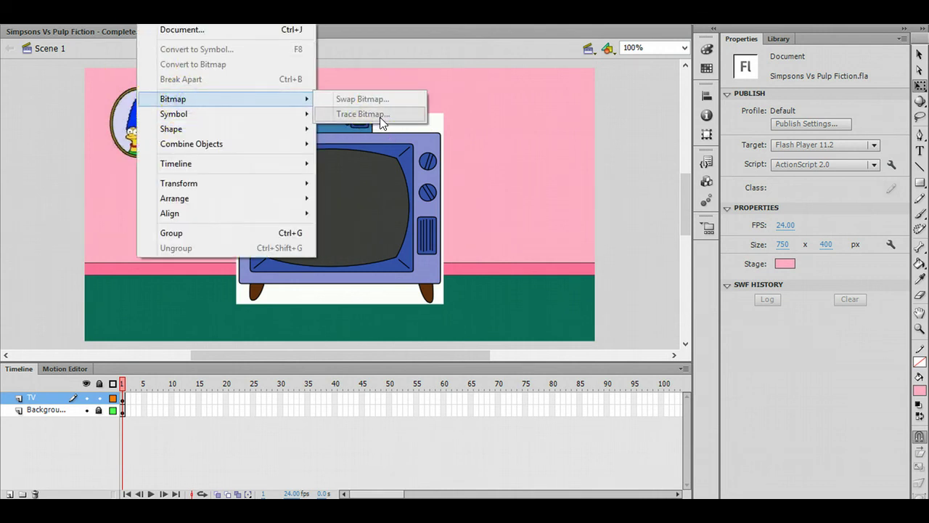
left_click(289, 157)
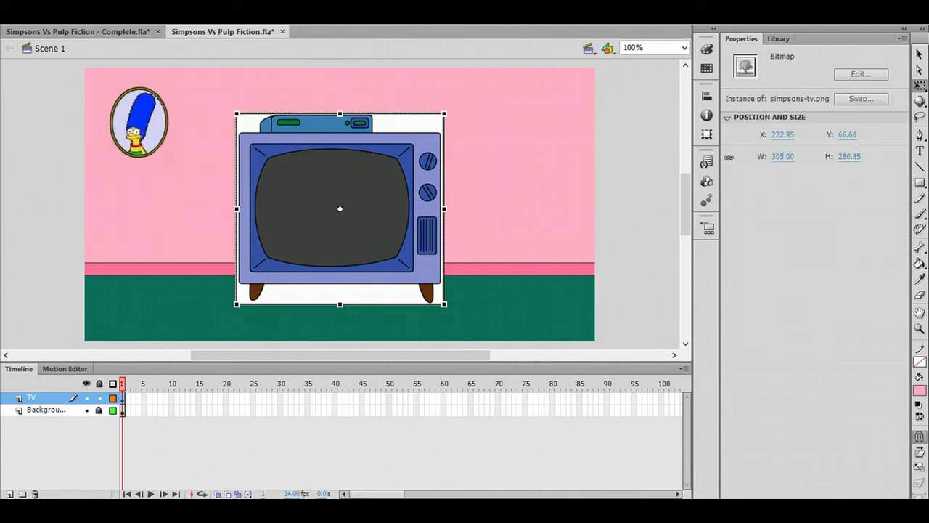
left_click(154, 20)
mouse_move(191, 97)
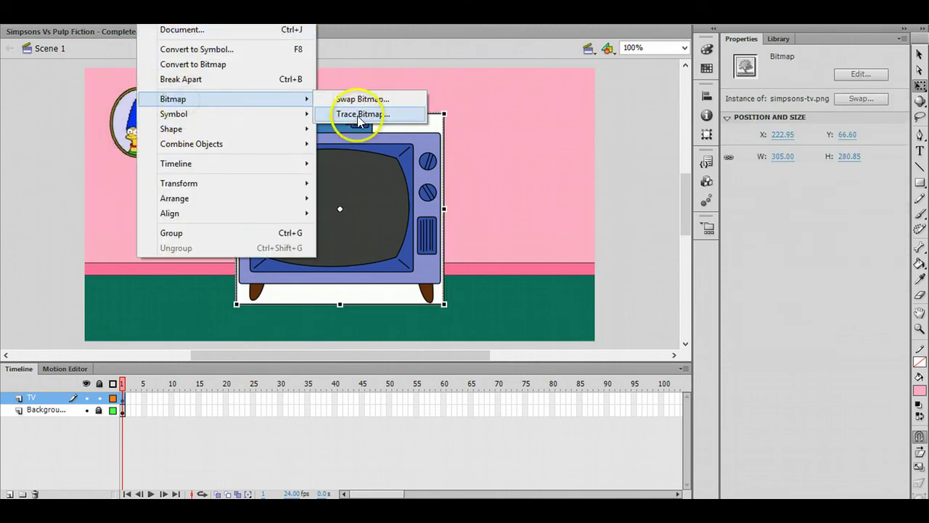
left_click(359, 114)
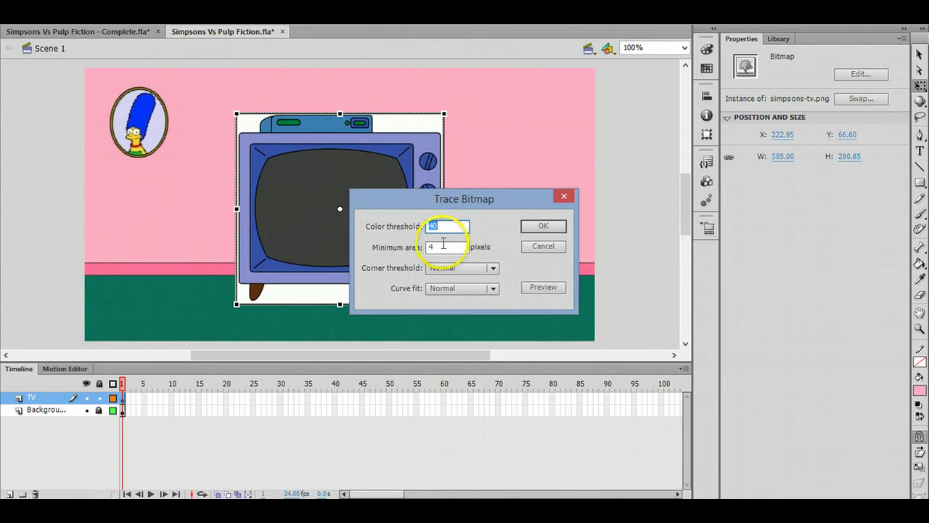
left_click(551, 225)
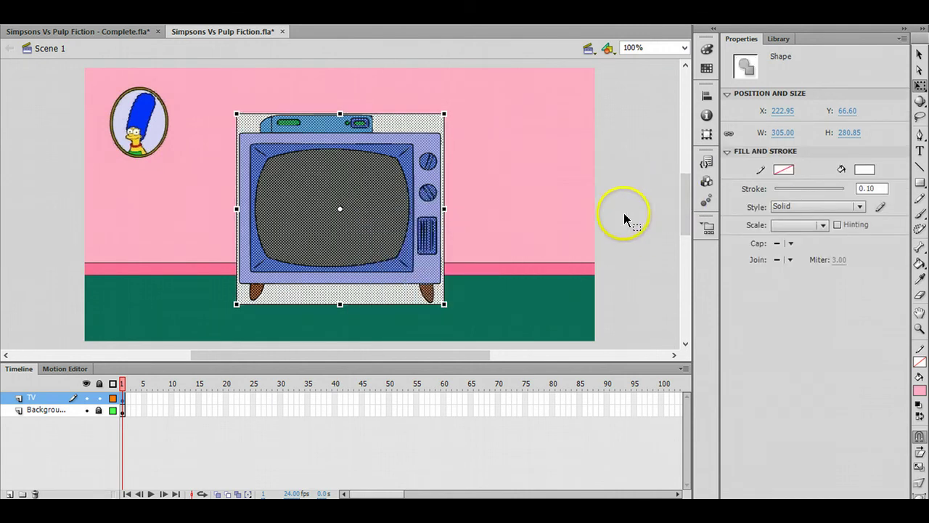
- Delete the white background fill, check the TV's edge pieces, and select the dark screen shape
left_click(506, 179)
left_click(426, 123)
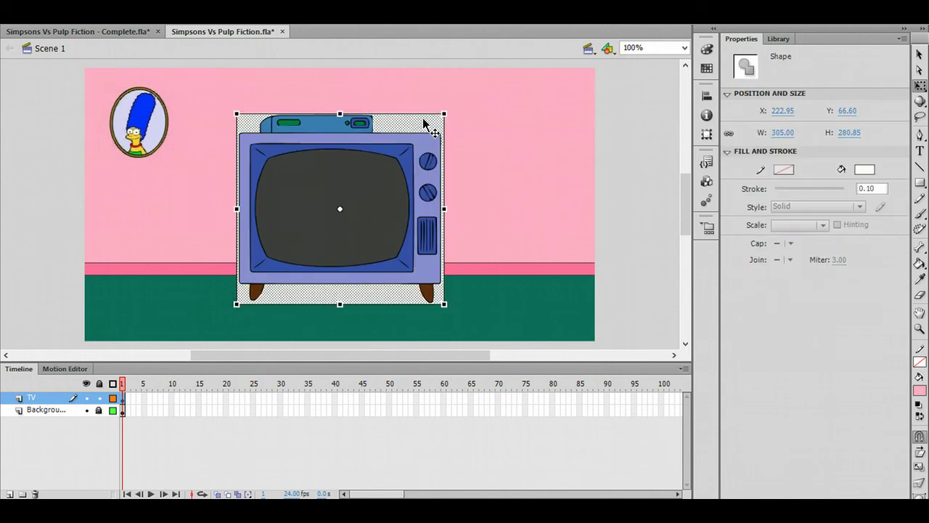
key("Delete")
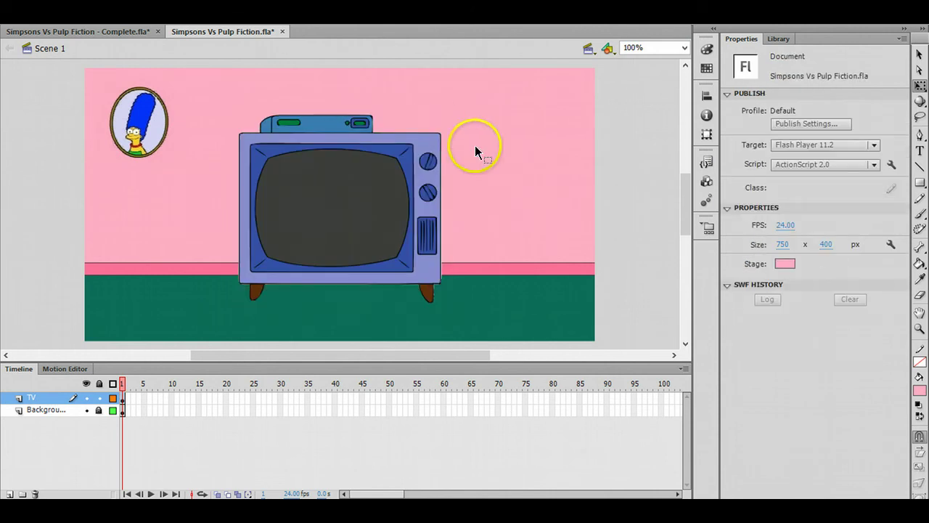
left_click(441, 249)
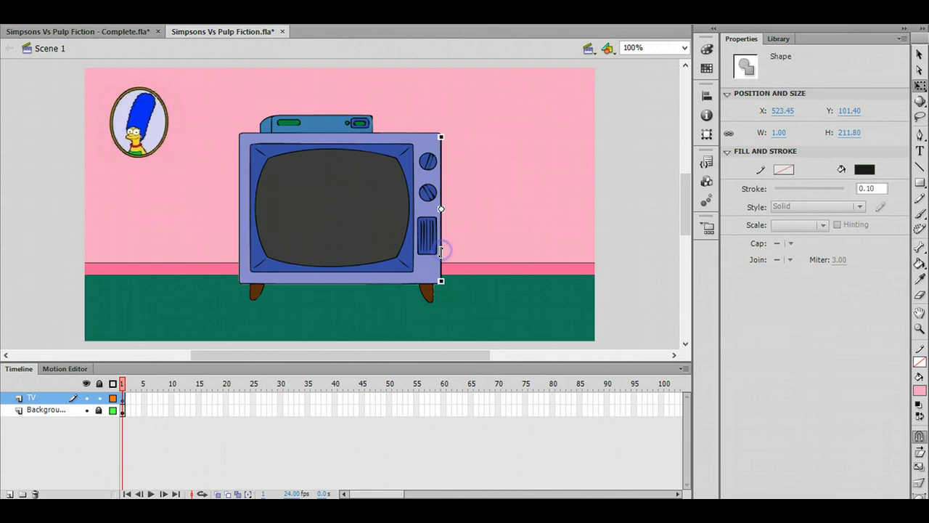
left_click(384, 303)
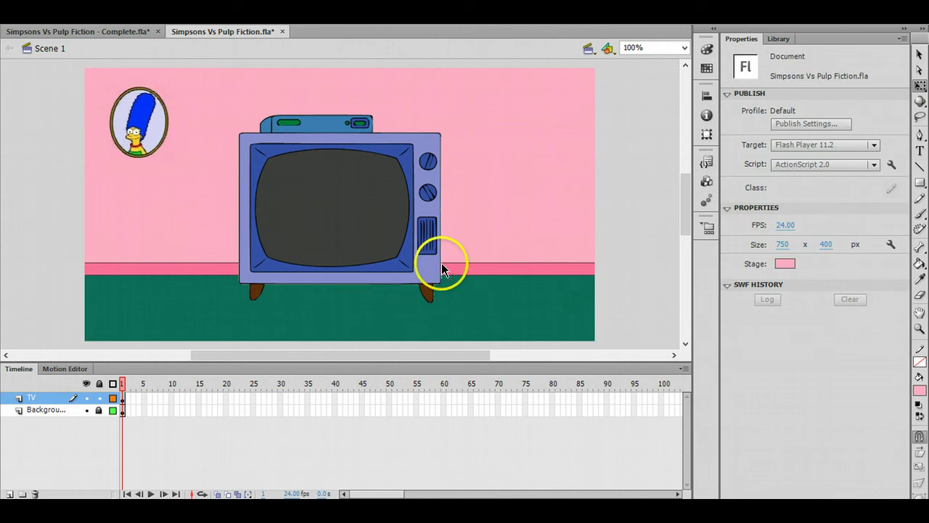
left_click(442, 263)
left_click(412, 302)
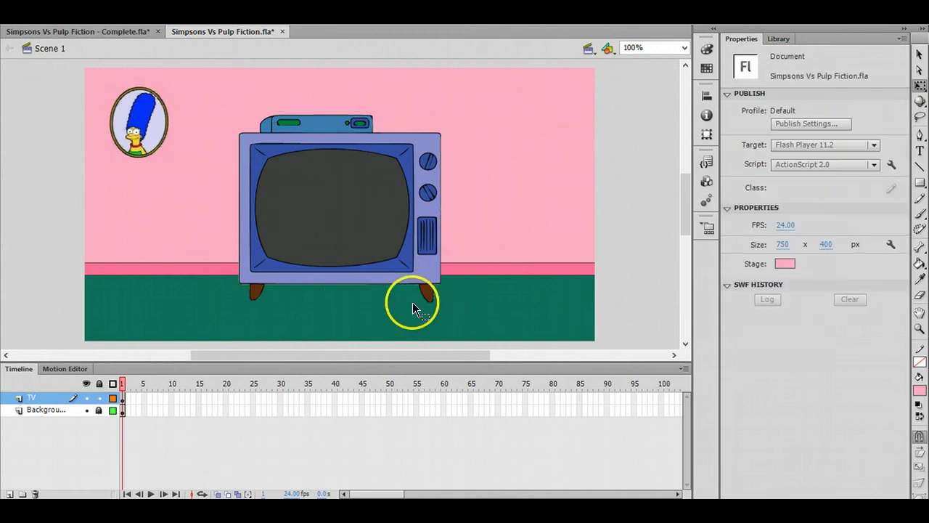
left_click(296, 288)
left_click(343, 296)
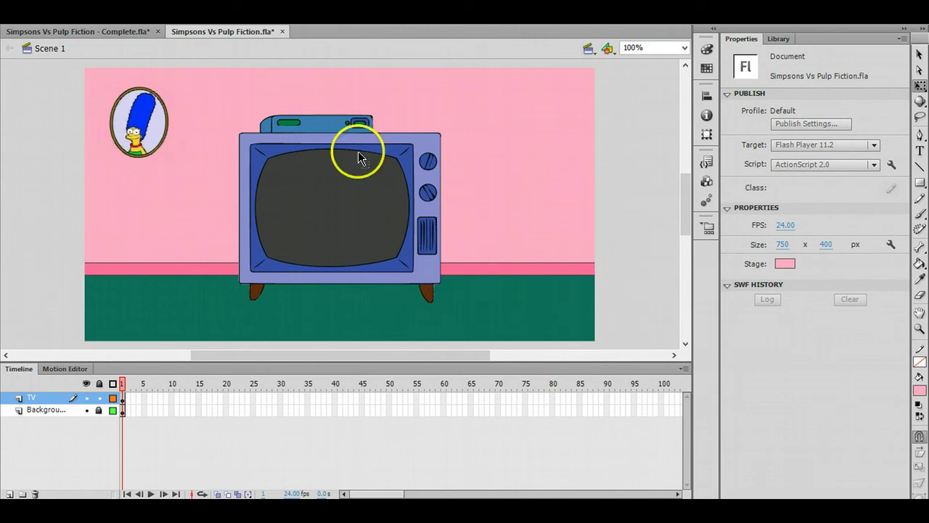
left_click(337, 219)
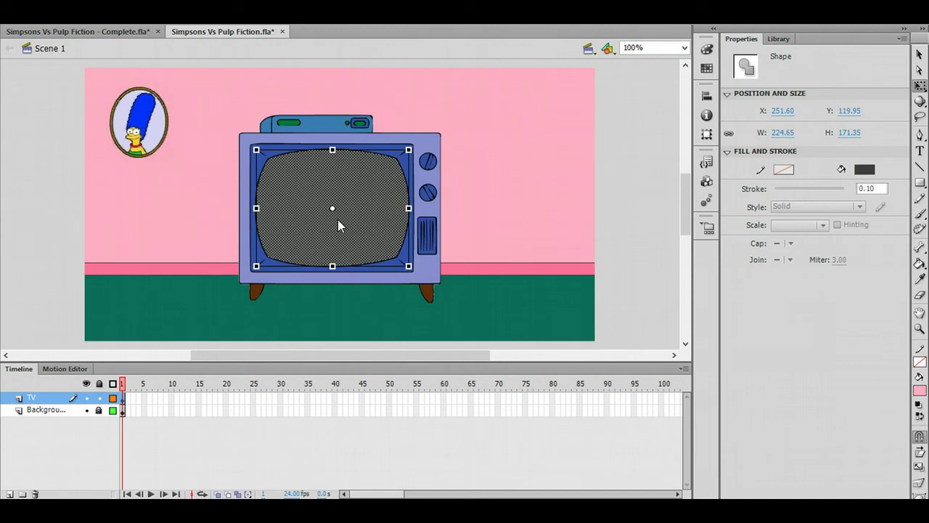
- Convert the dark screen into a movie clip named 'screen' and cut it out of the TV
key("F8")
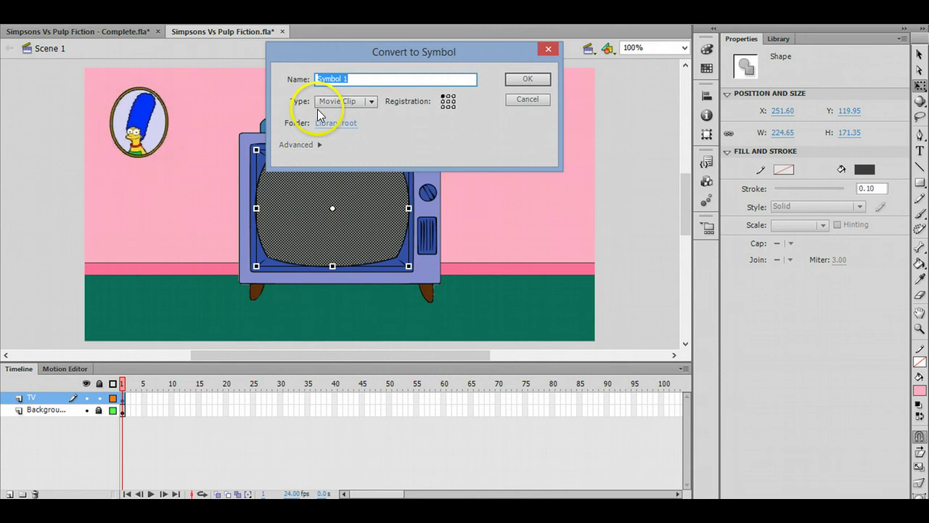
type("screen")
left_click(529, 79)
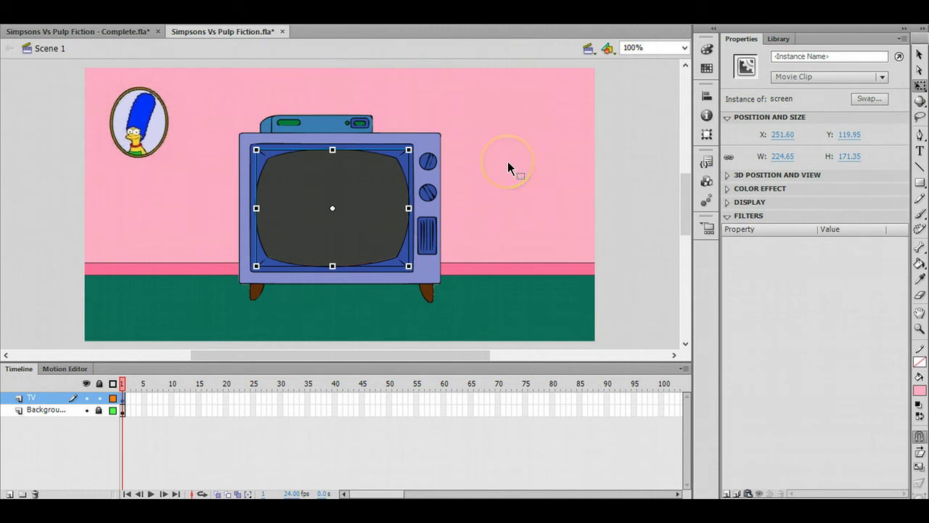
key("ctrl+x")
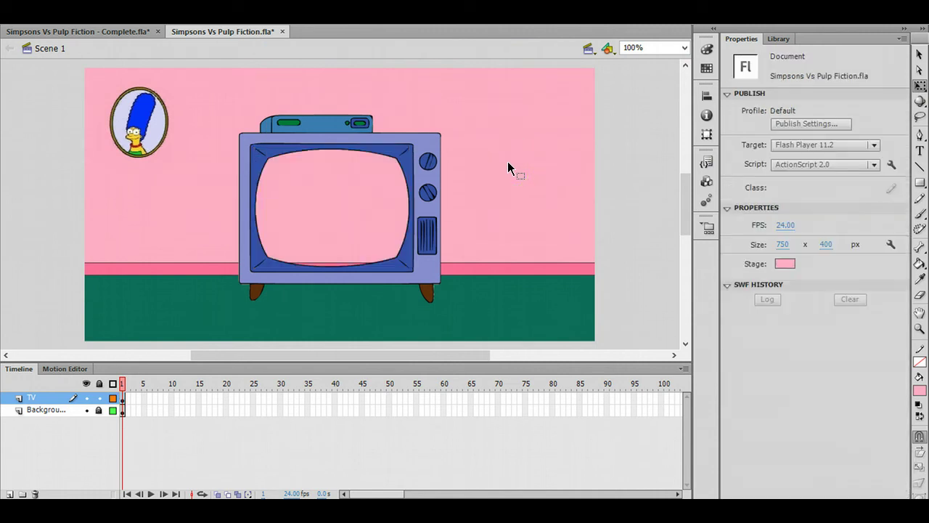
- Add a layer named Screen, lock TV, and paste the screen clip in place on Screen
left_click(9, 494)
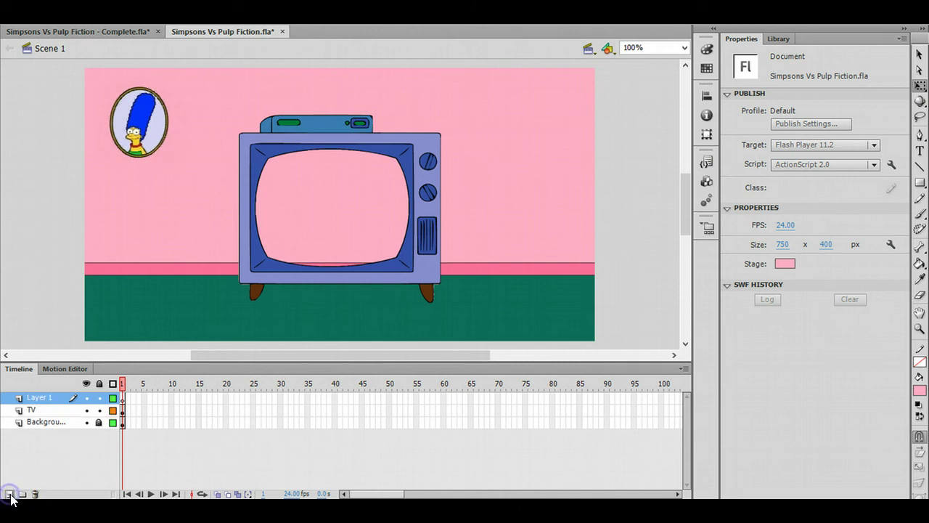
left_click(99, 410)
double_click(41, 397)
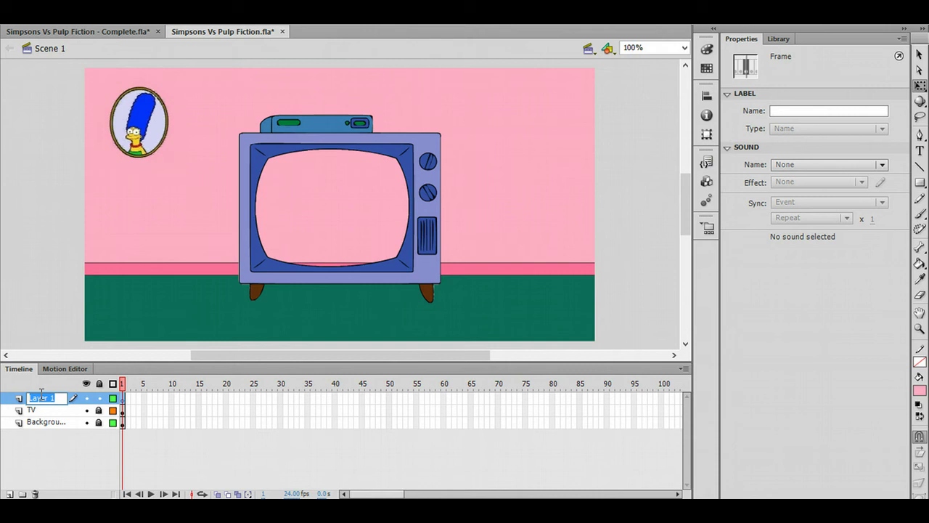
type("Screen")
key("Return")
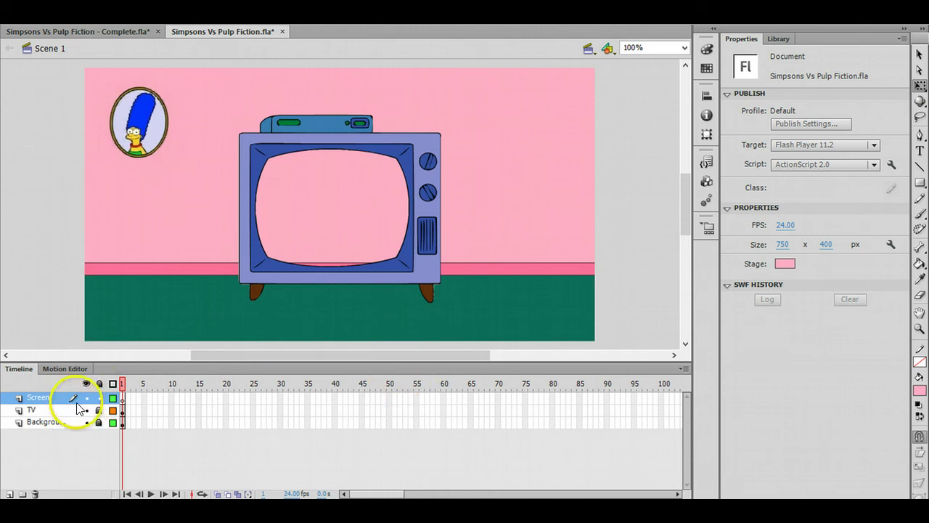
left_click(41, 399)
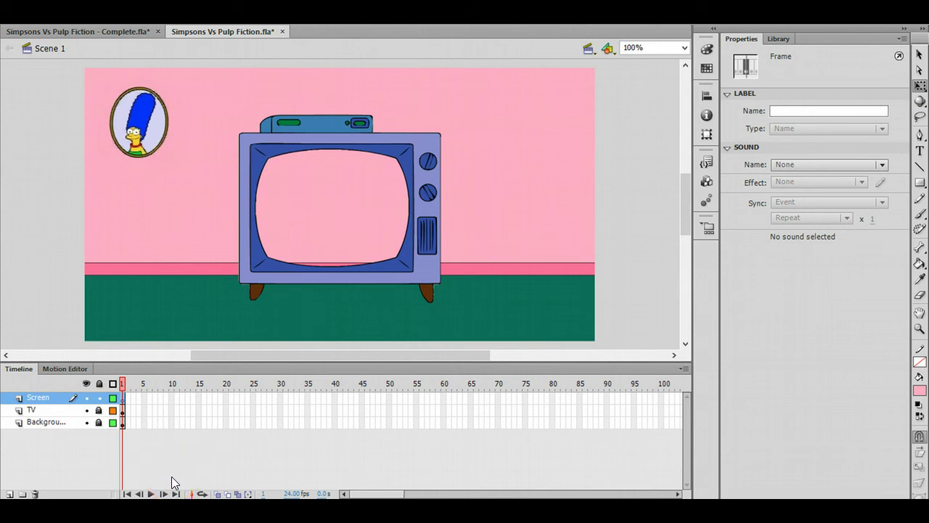
key("ctrl+shift+v")
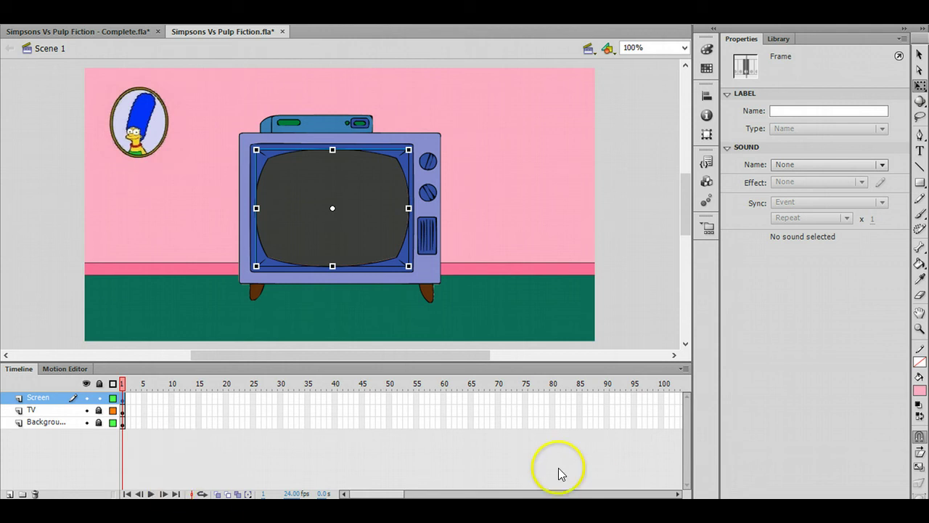
- After glancing at the Complete file, drag the TV layer above Screen in Simpsons Vs Pulp Fiction.fla
key("alt+Tab")
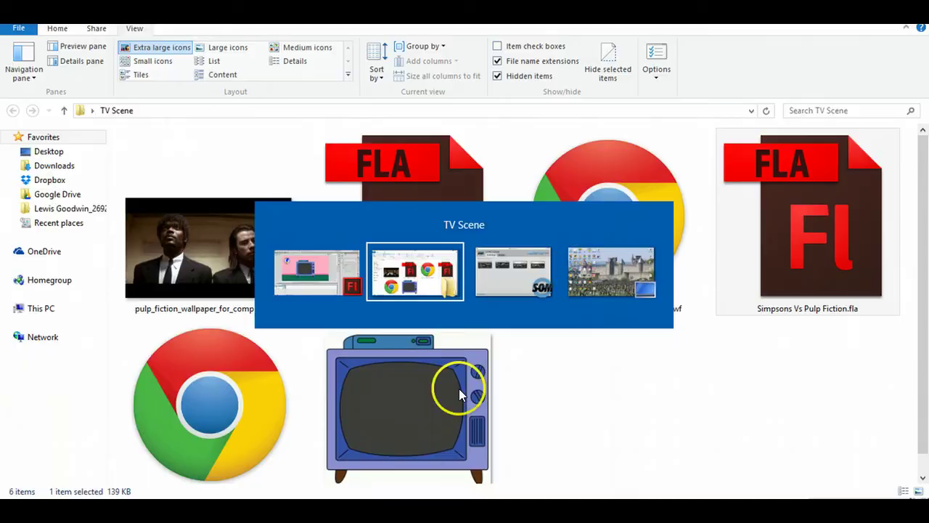
key("alt+Tab")
key("alt+Tab")
key("alt+Tab")
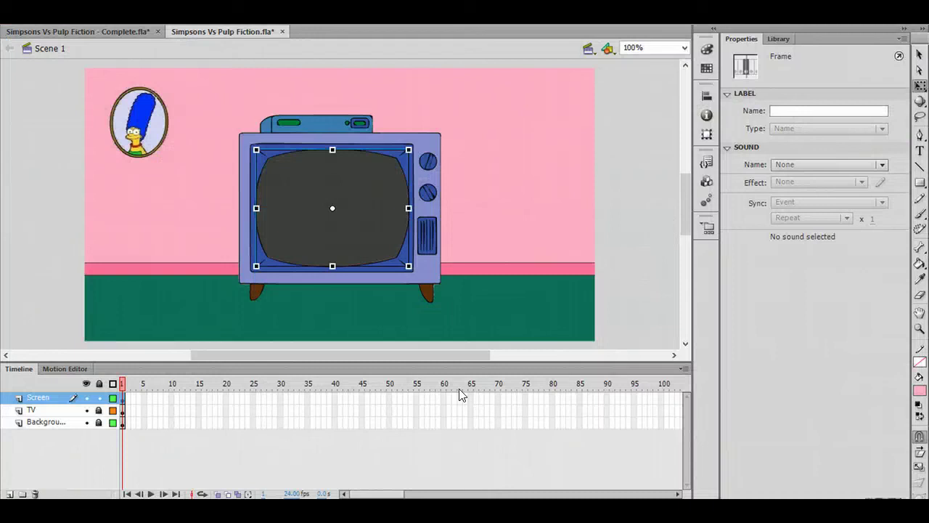
left_click(90, 31)
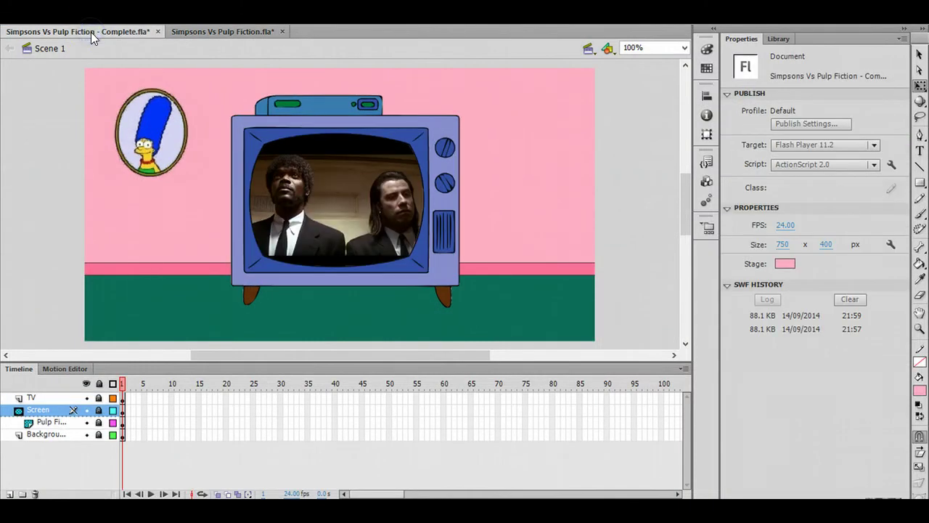
left_click(196, 32)
left_click_drag(41, 409, 120, 396)
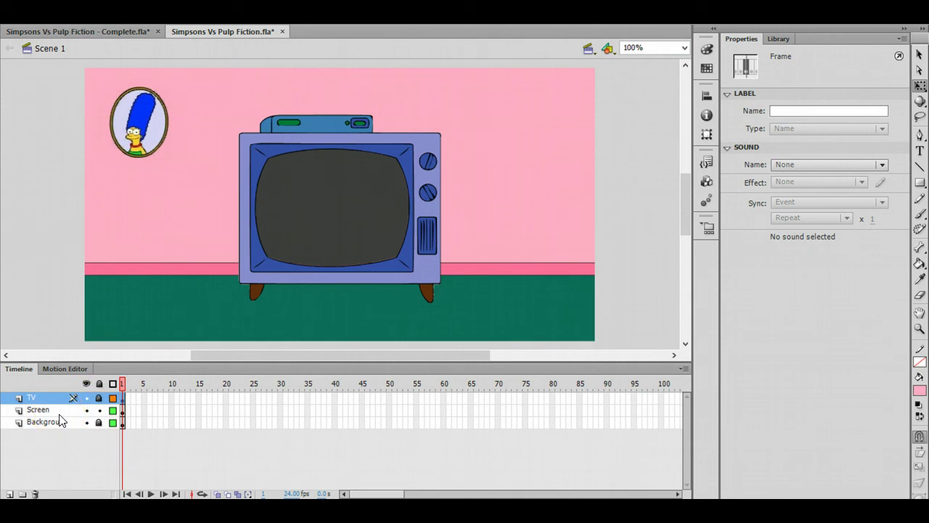
mouse_move(61, 419)
left_mouse_down()
mouse_move(25, 467)
mouse_move(41, 409)
mouse_move(44, 421)
left_mouse_up()
- Add a new layer above Background named Pulp Fiction
left_click(9, 493)
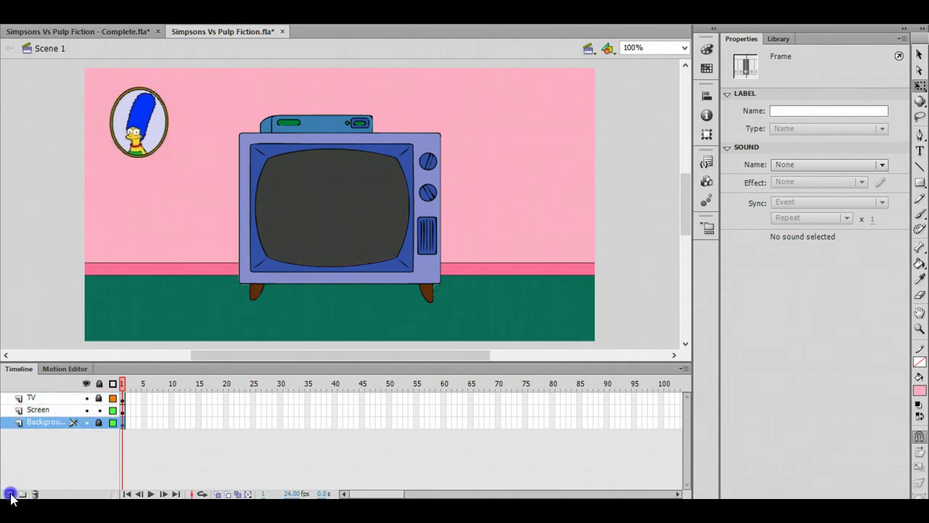
left_click(42, 427)
double_click(41, 423)
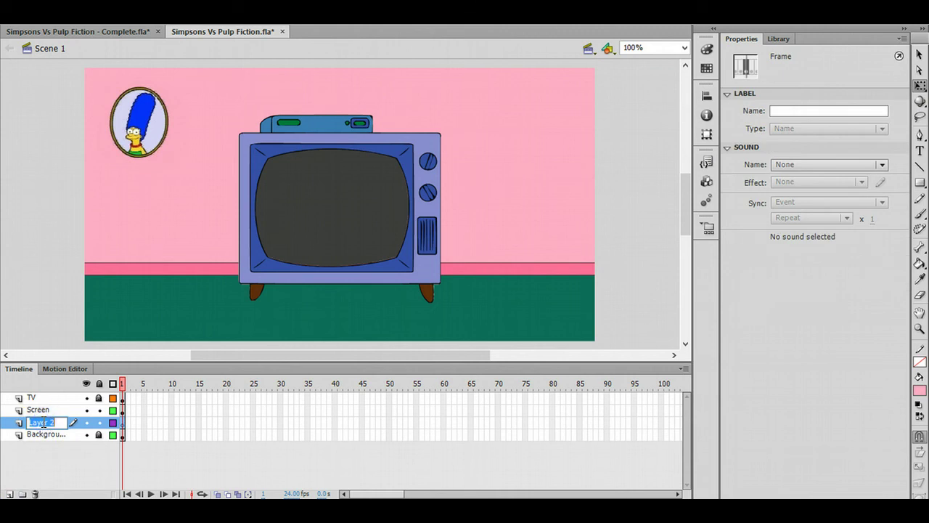
type("Pulp Fiction")
key("Return")
left_click(169, 437)
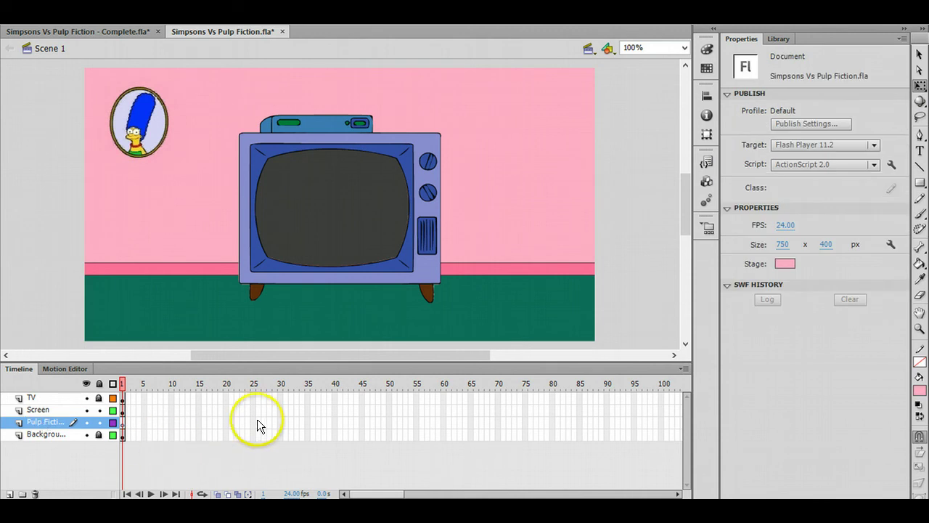
- Import pulp_fiction_wallpaper_for_computer.png to the stage on the Pulp Fiction layer
key("alt+f")
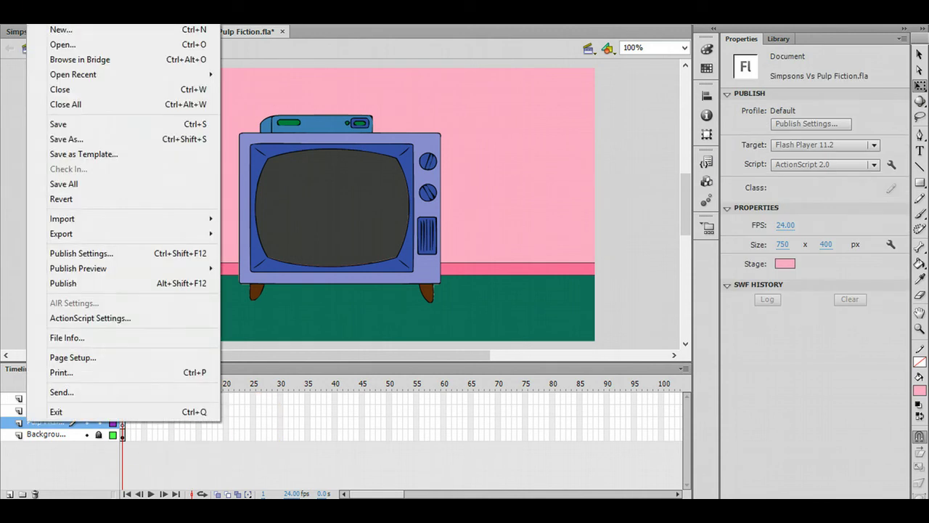
mouse_move(82, 225)
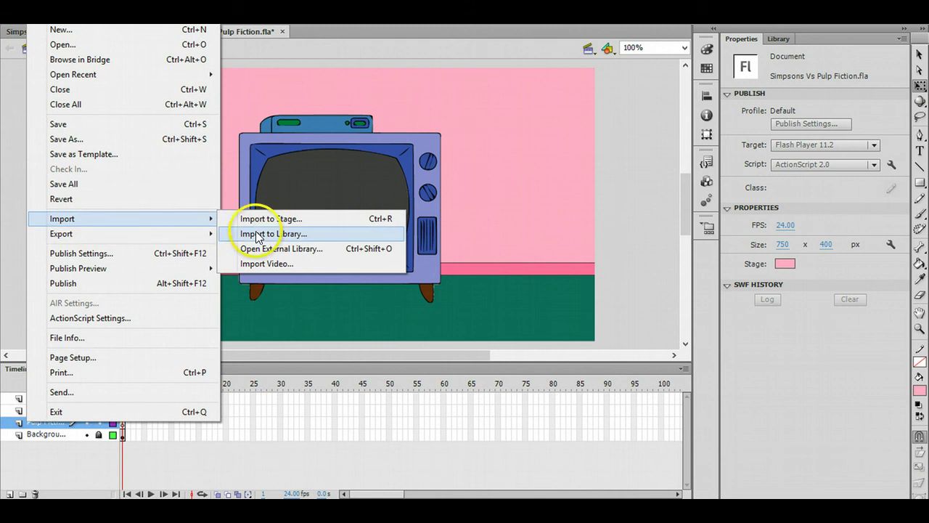
left_click(286, 221)
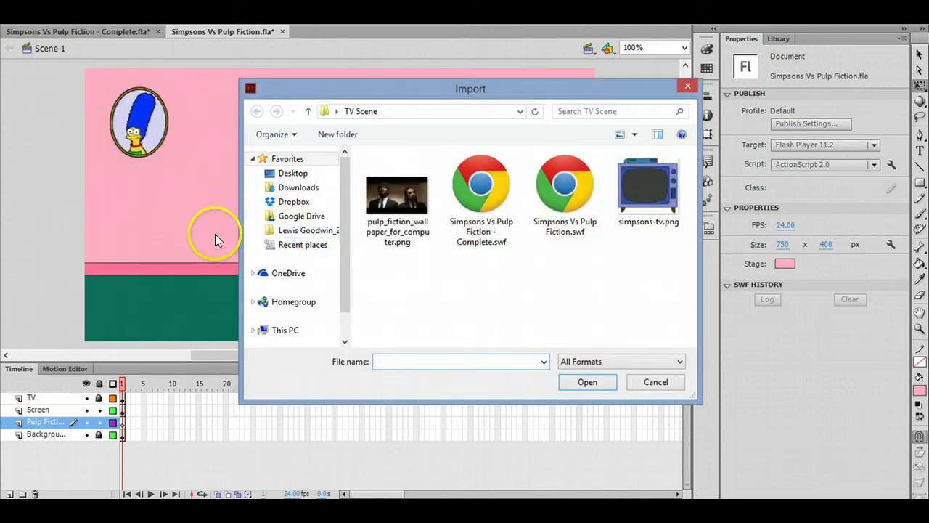
left_click(413, 211)
left_click(575, 384)
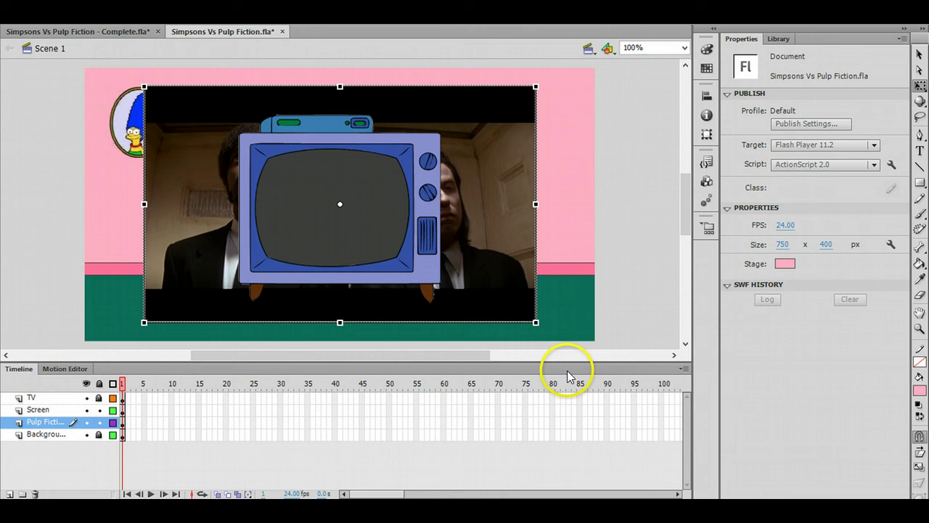
- Scale the Pulp Fiction still down to about 328 × 198 so it fits behind the TV
left_click(920, 85)
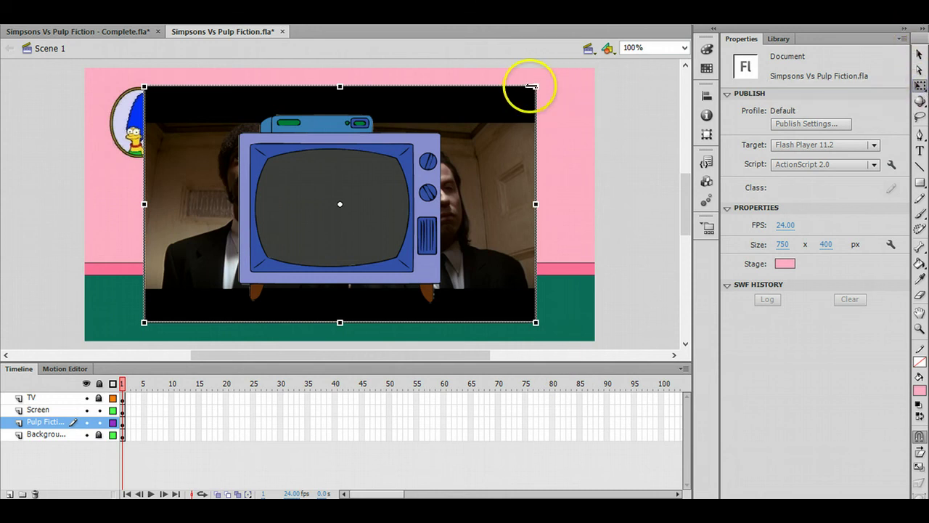
left_click_drag(538, 86, 452, 133)
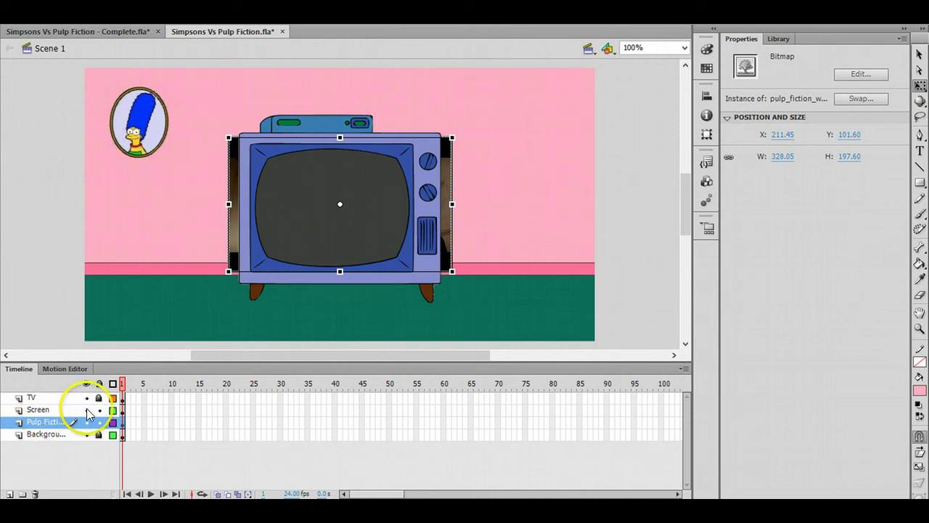
- Turn the Screen layer into a mask and nest the Pulp Fiction layer beneath it
right_click(38, 411)
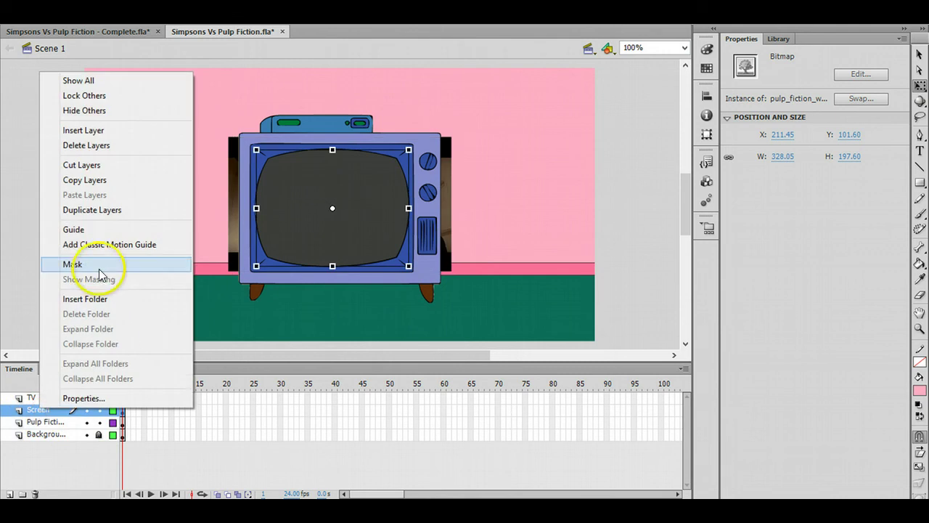
left_click(94, 265)
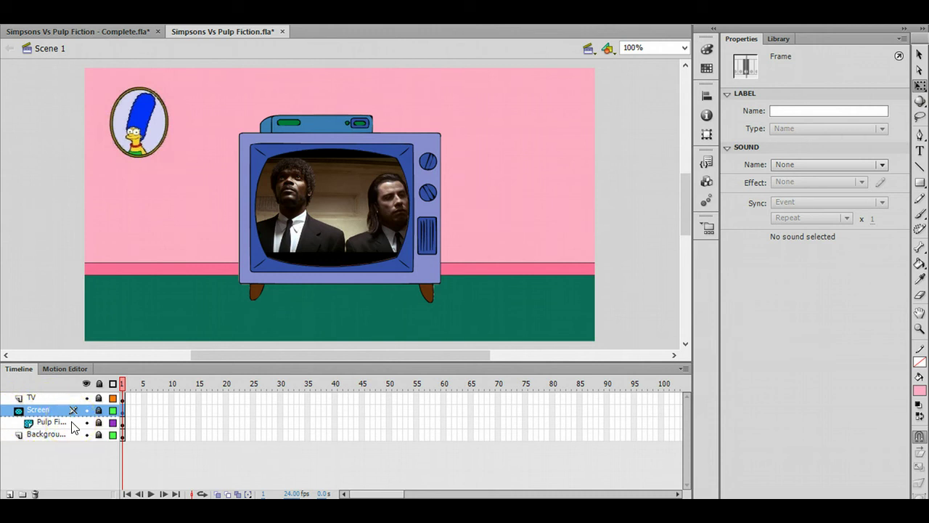
left_click_drag(32, 424, 29, 417)
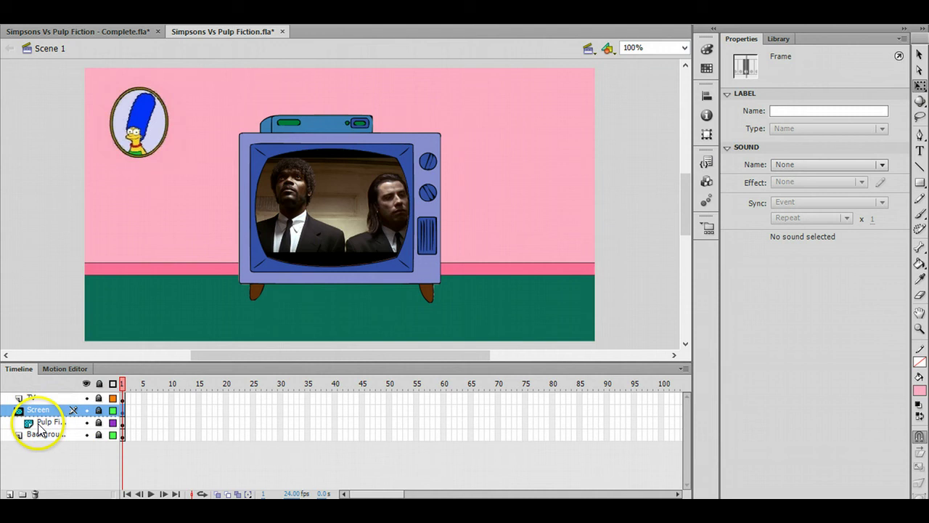
left_click(21, 412)
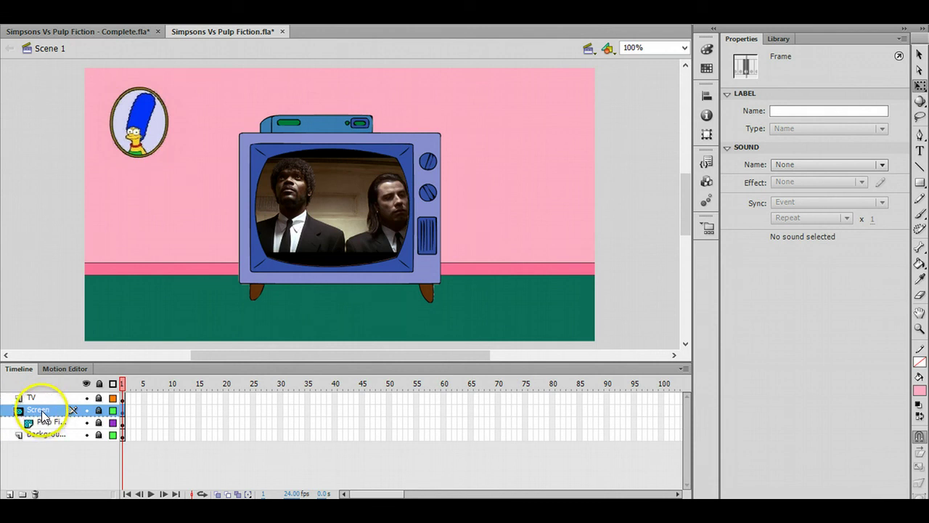
left_click_drag(44, 416, 43, 428)
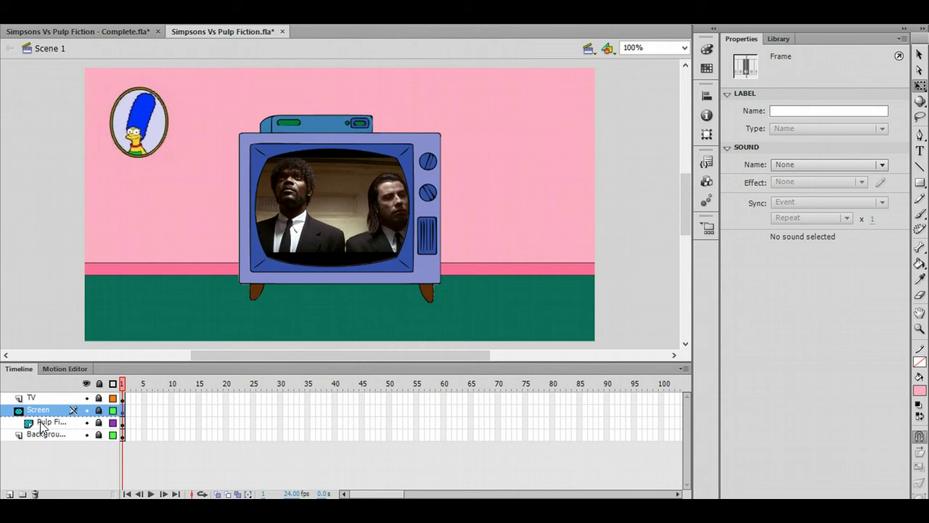
left_click(368, 175)
key("ctrl+Return")
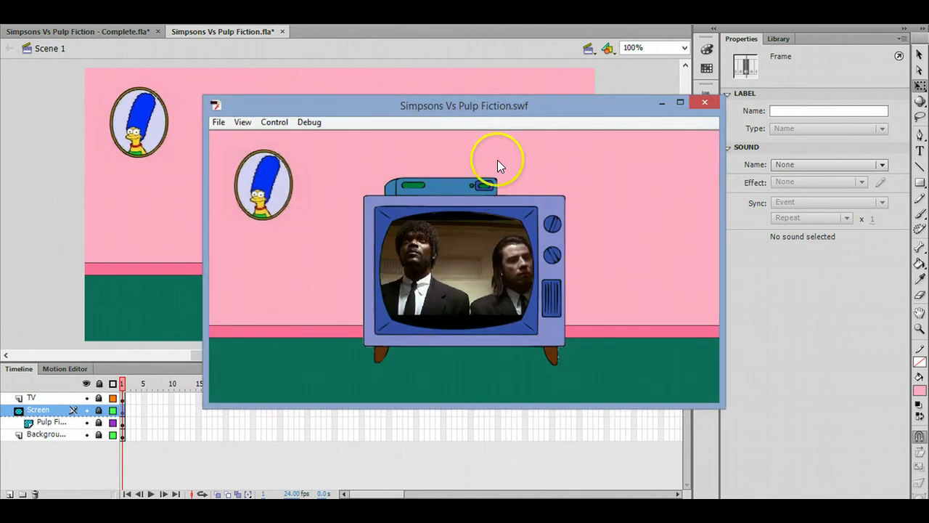
left_click_drag(497, 107, 402, 81)
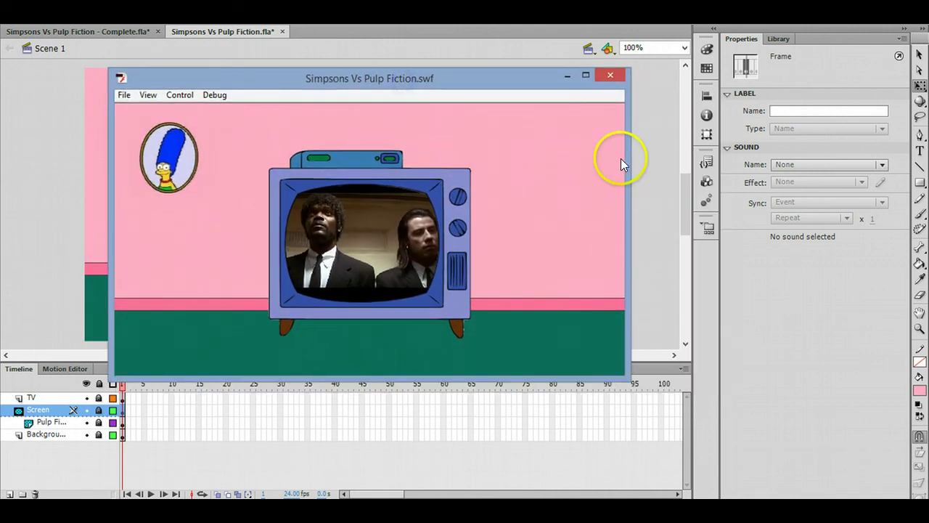
left_click(614, 75)
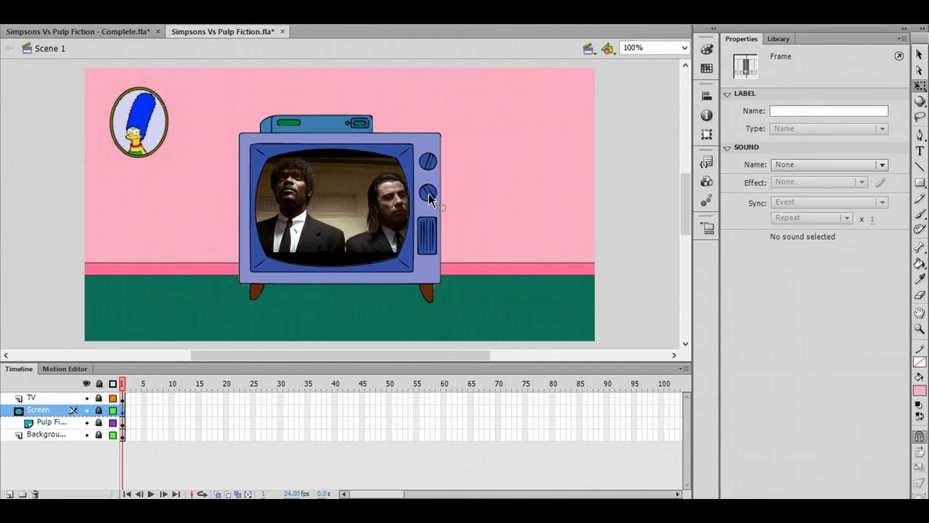
- Select the Pulp Fiction layer's frames and accept saving Simpsons Vs Pulp Fiction - Complete.fla with auto-recovery
left_click(129, 421)
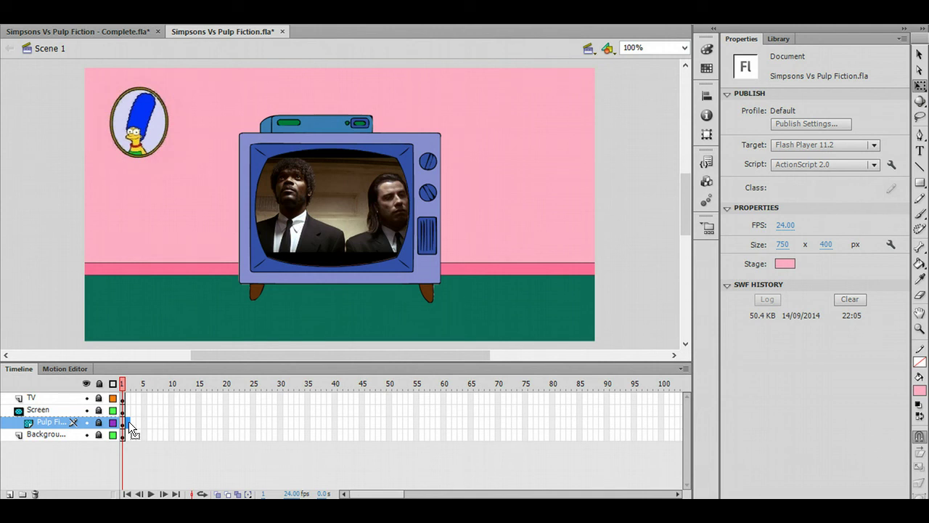
left_click(128, 421)
mouse_move(138, 421)
left_mouse_down()
mouse_move(160, 421)
mouse_move(152, 432)
left_mouse_up()
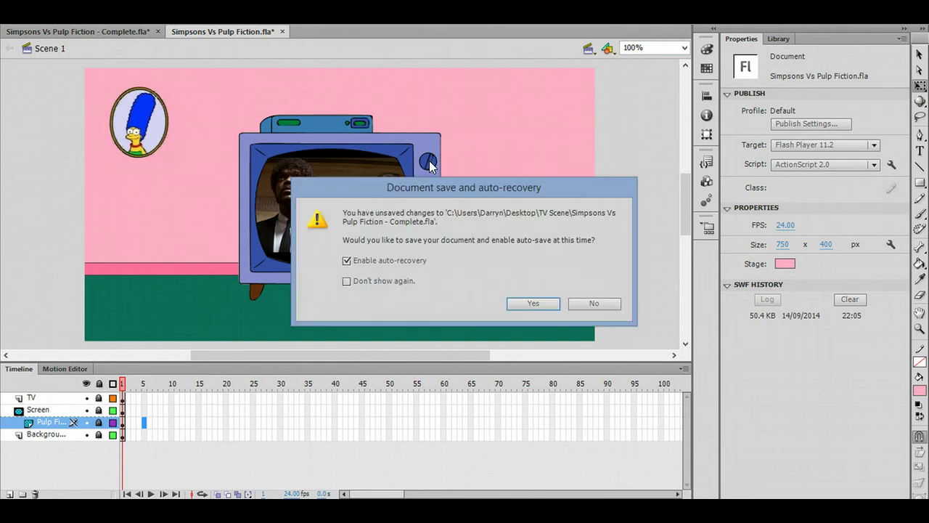
left_click(531, 303)
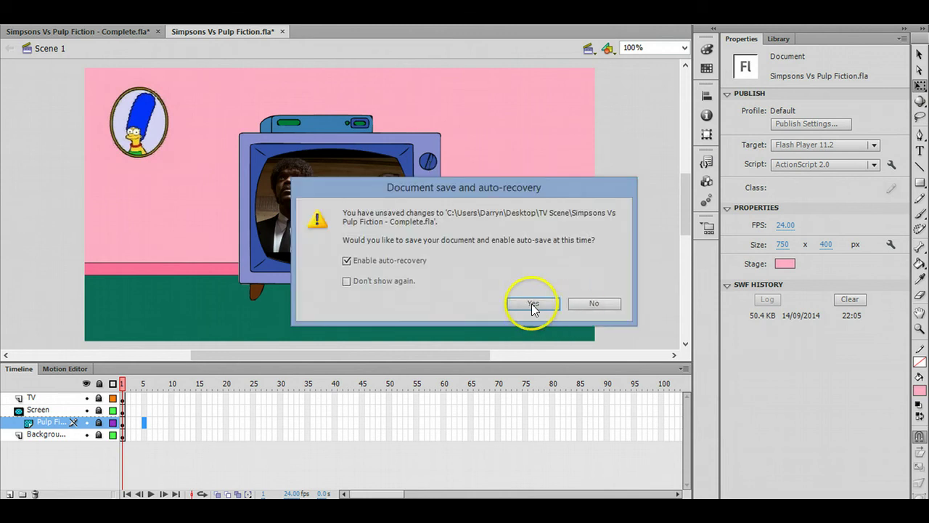